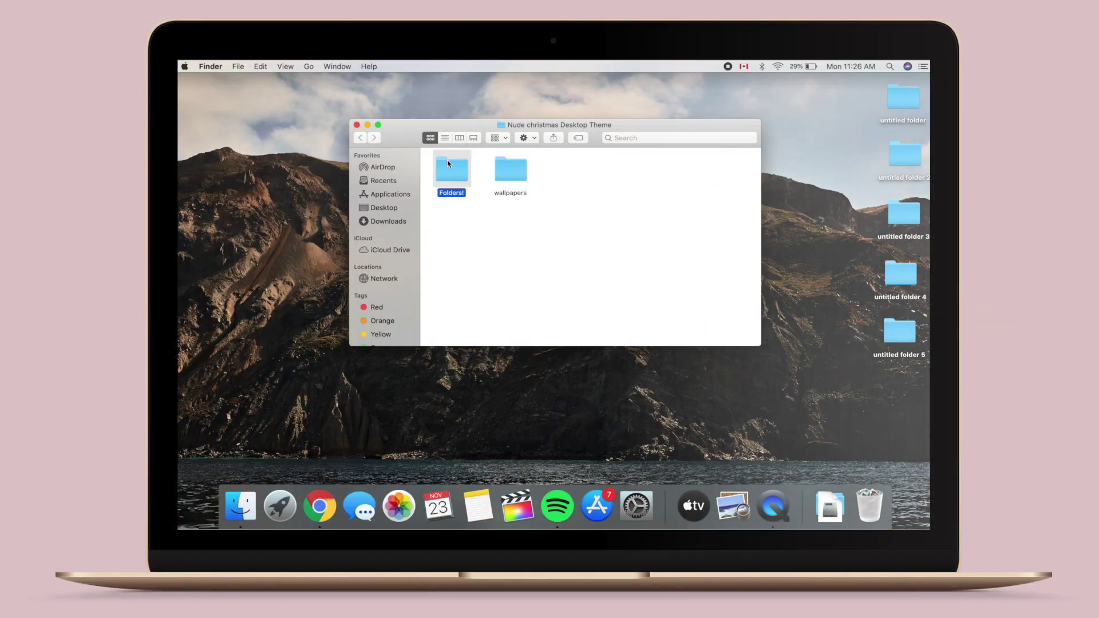
Step: Open the folder 1 image from the Folders! folder in Preview and copy it to the clipboard
double_click(448, 162)
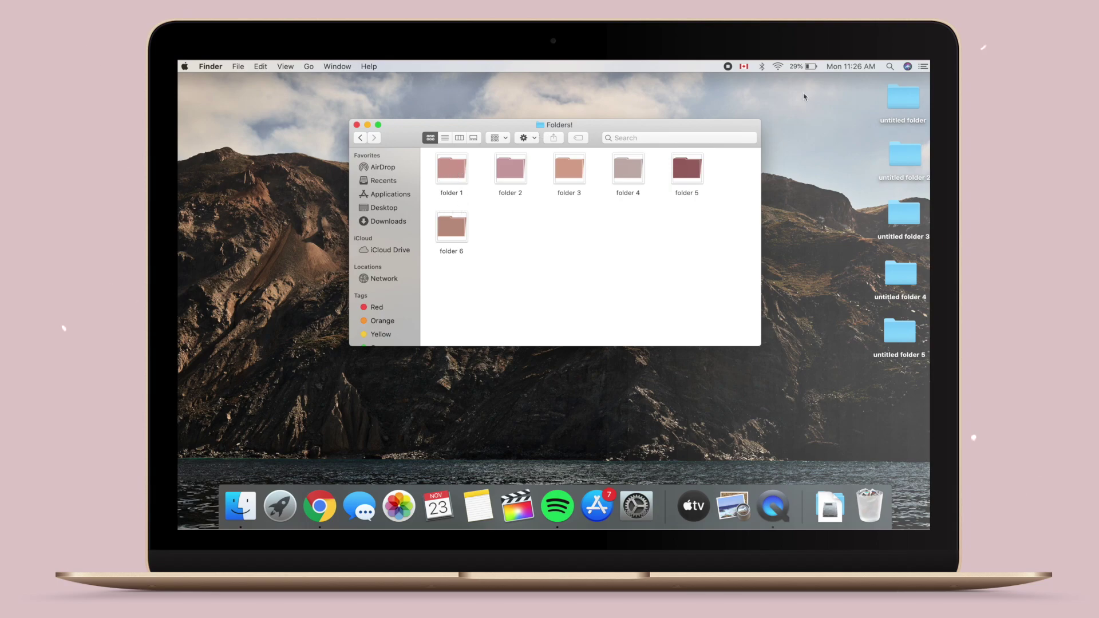
click(458, 164)
double_click(458, 163)
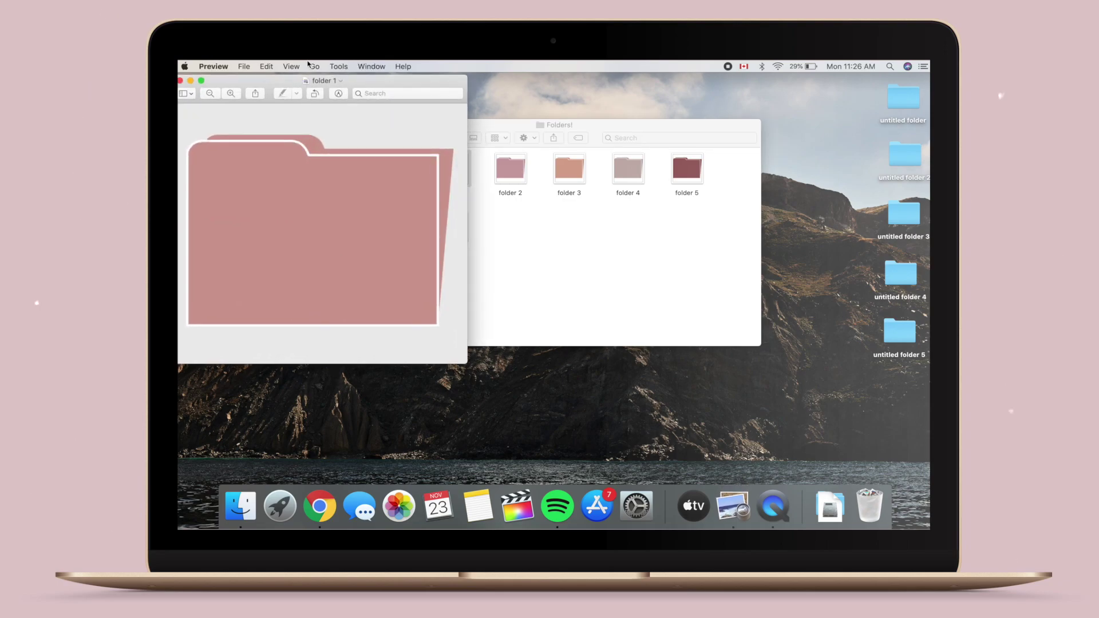
click(269, 67)
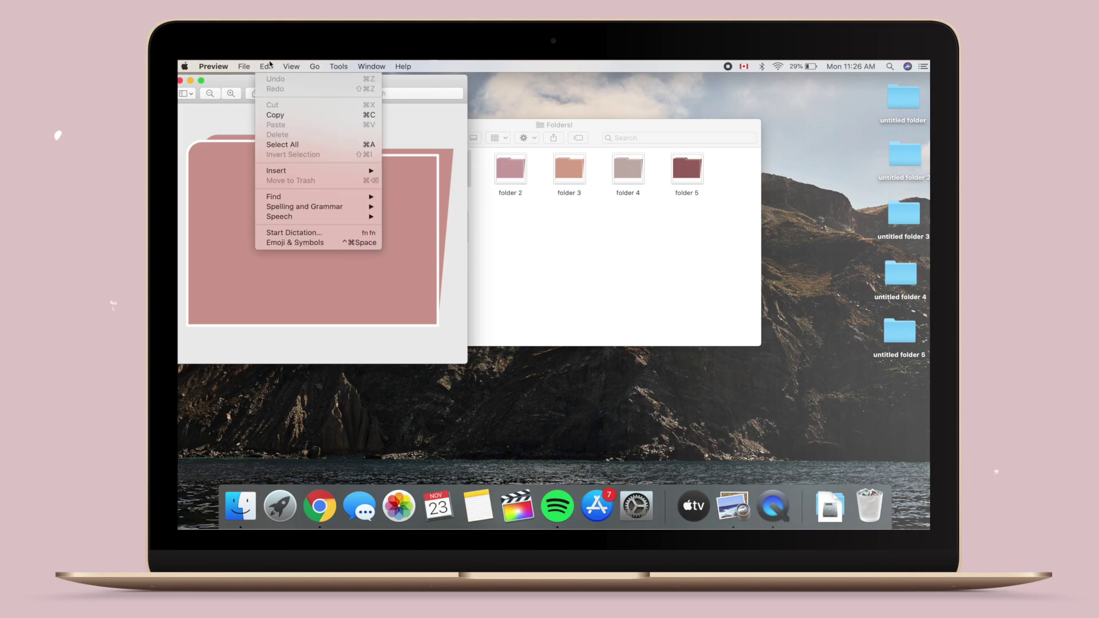
click(275, 115)
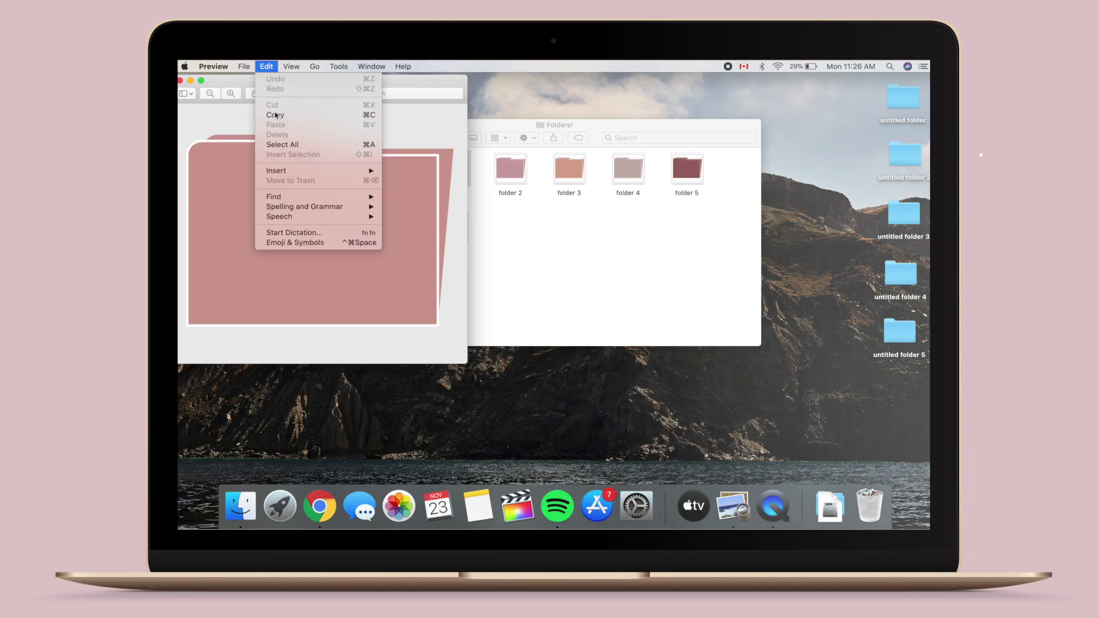
click(191, 81)
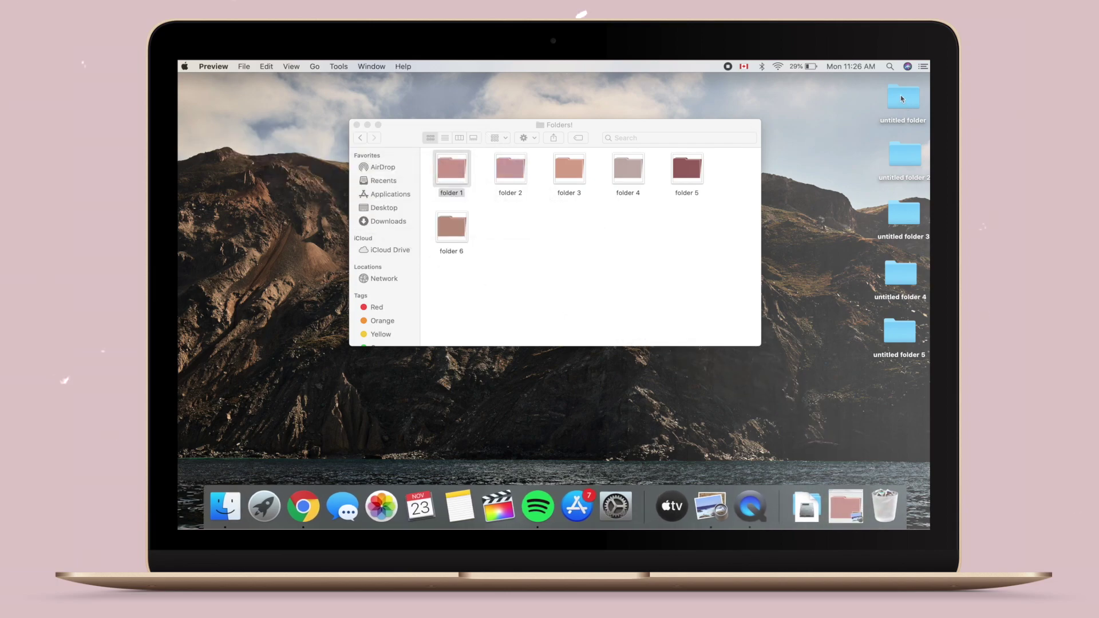
right_click(901, 99)
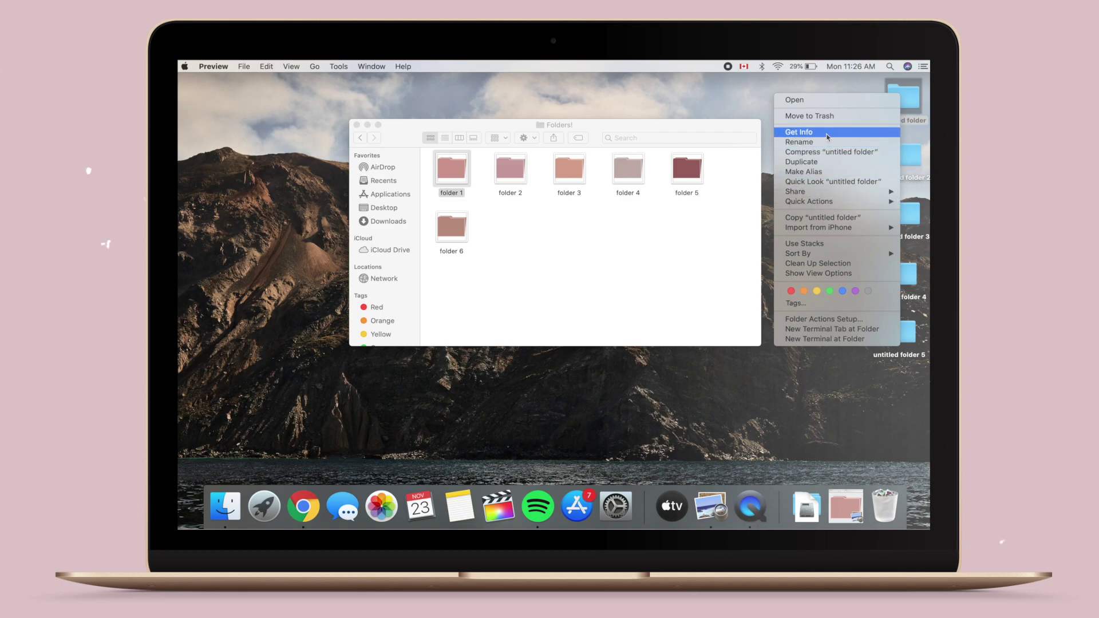
Step: Paste the pink folder 1 image onto the untitled folder's icon in its Get Info window
click(826, 134)
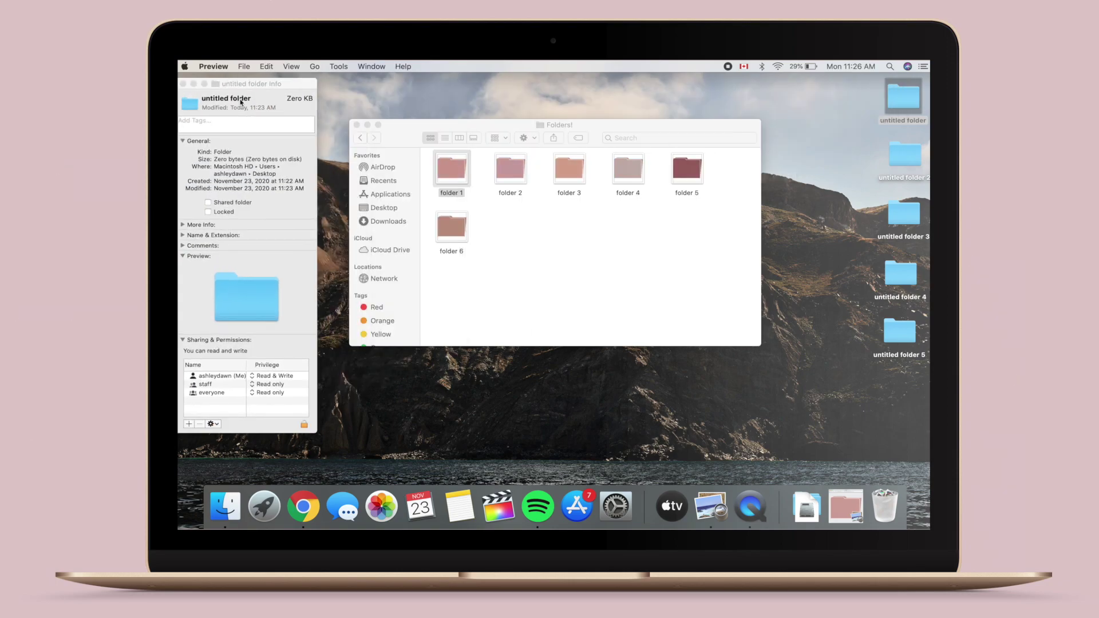
click(186, 103)
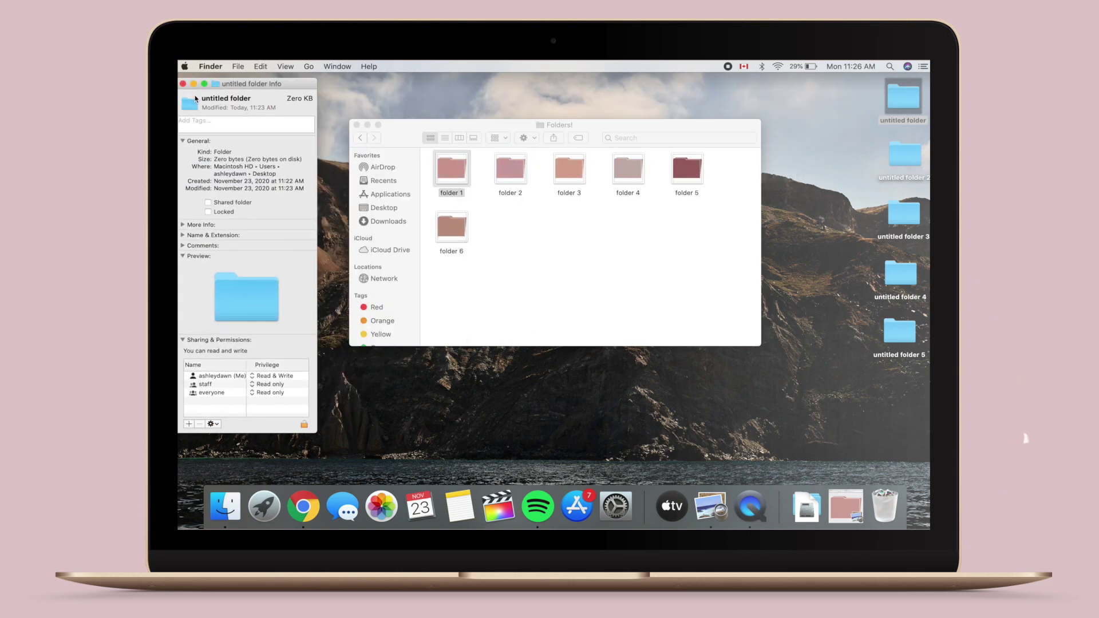
click(258, 65)
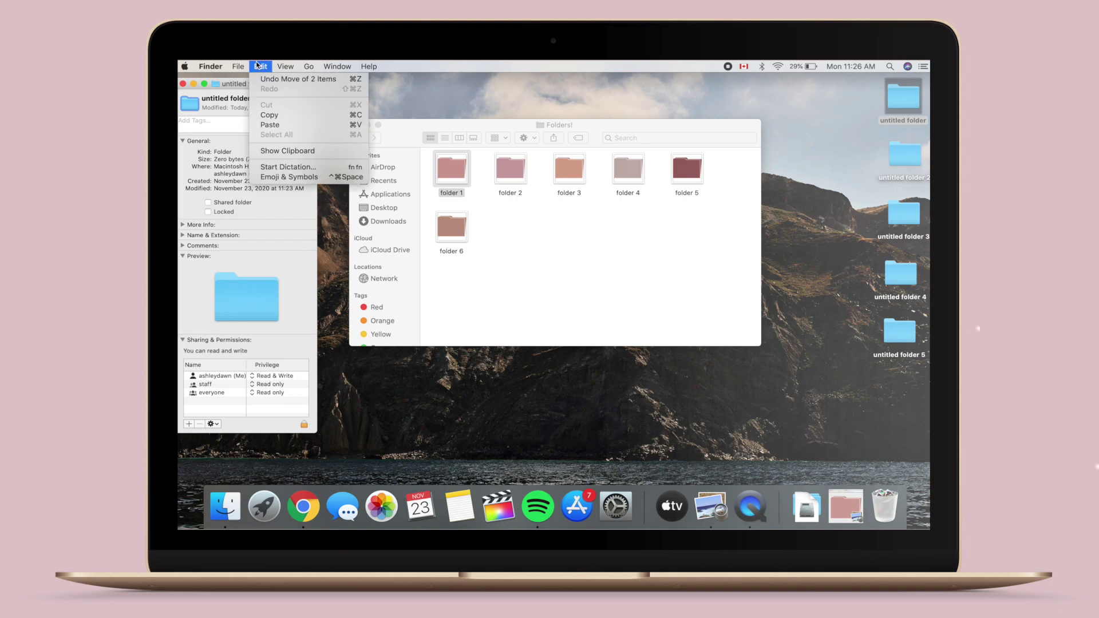
click(265, 115)
key(super+v)
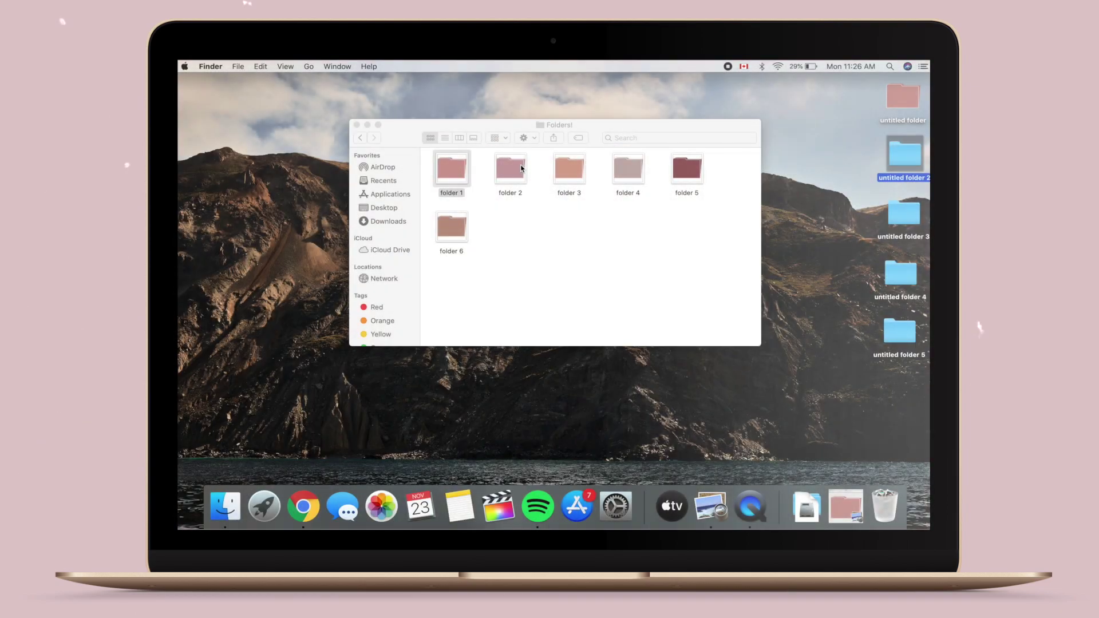
Step: Copy the folder 2 image and paste it as untitled folder 2's icon
click(510, 169)
click(266, 66)
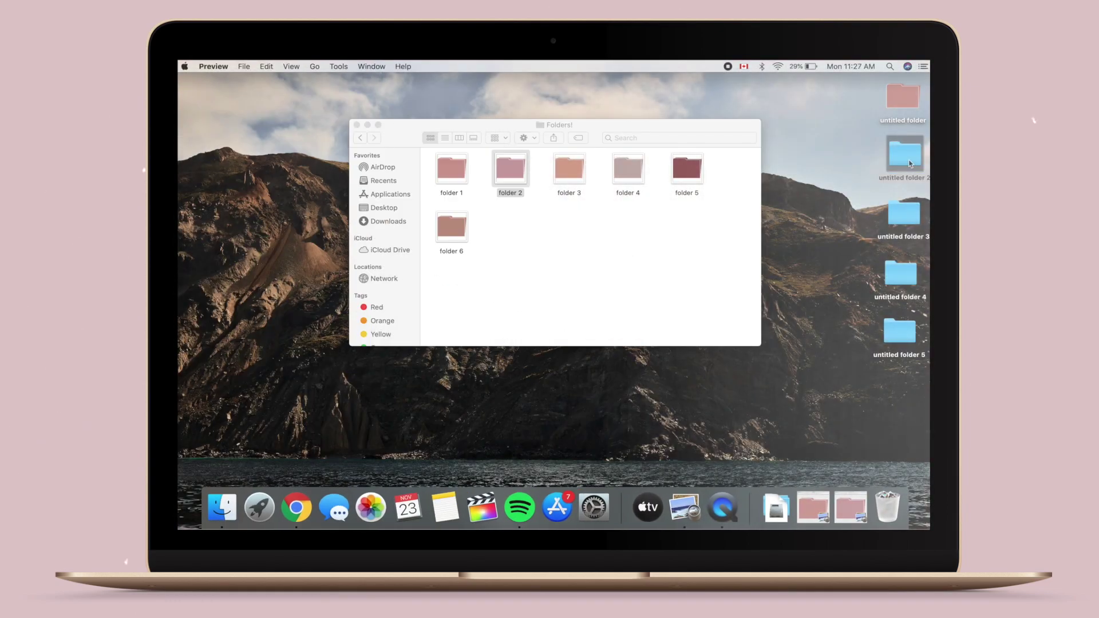
right_click(904, 159)
click(870, 196)
click(261, 67)
click(270, 125)
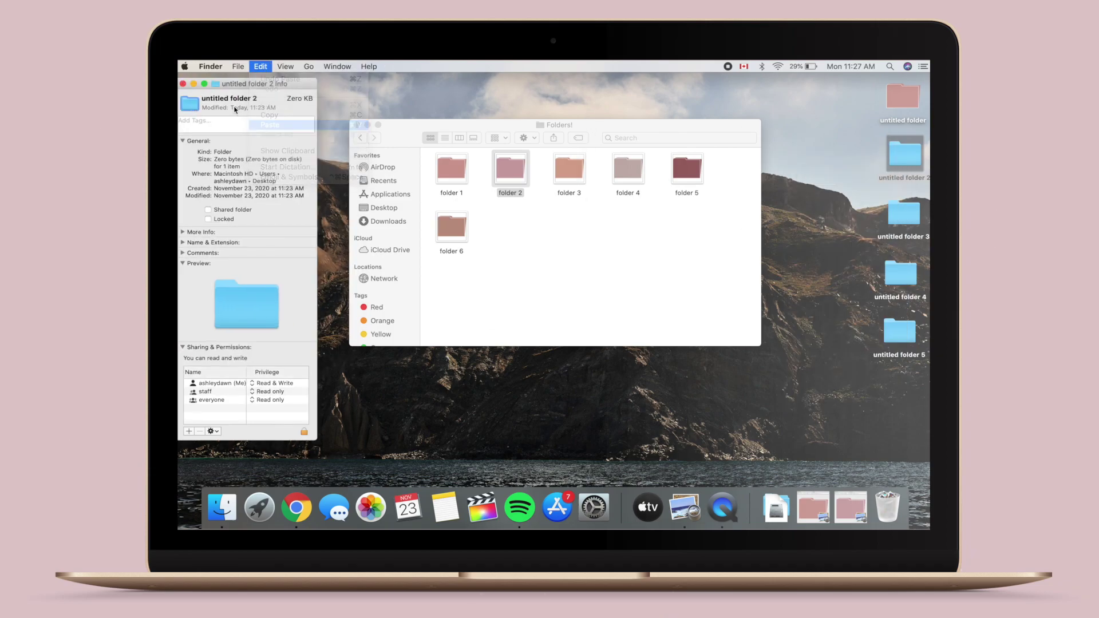
key(super+w)
Step: Copy the folder 4 image and paste it as untitled folder 3's icon
double_click(636, 171)
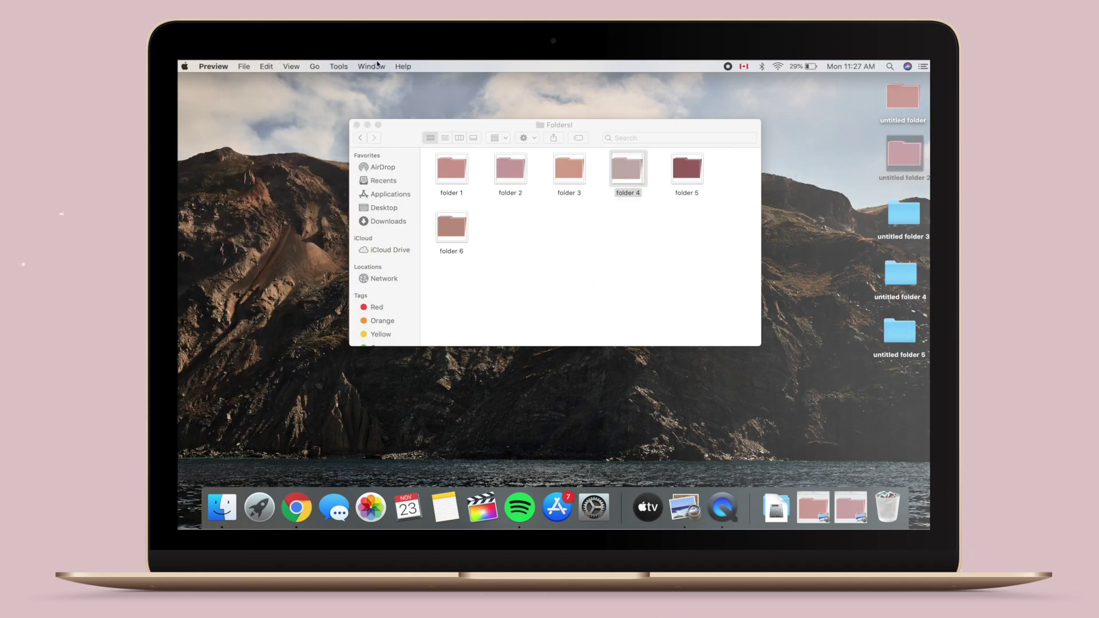
click(267, 66)
click(275, 117)
click(202, 106)
double_click(903, 213)
click(367, 135)
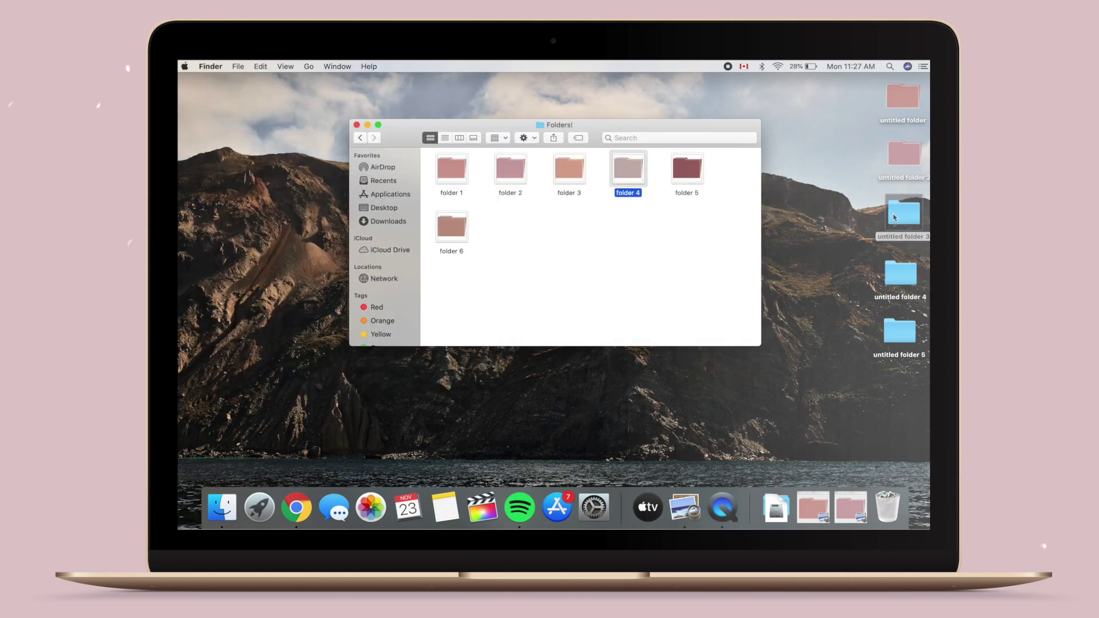
right_click(899, 211)
click(852, 251)
click(190, 103)
click(261, 66)
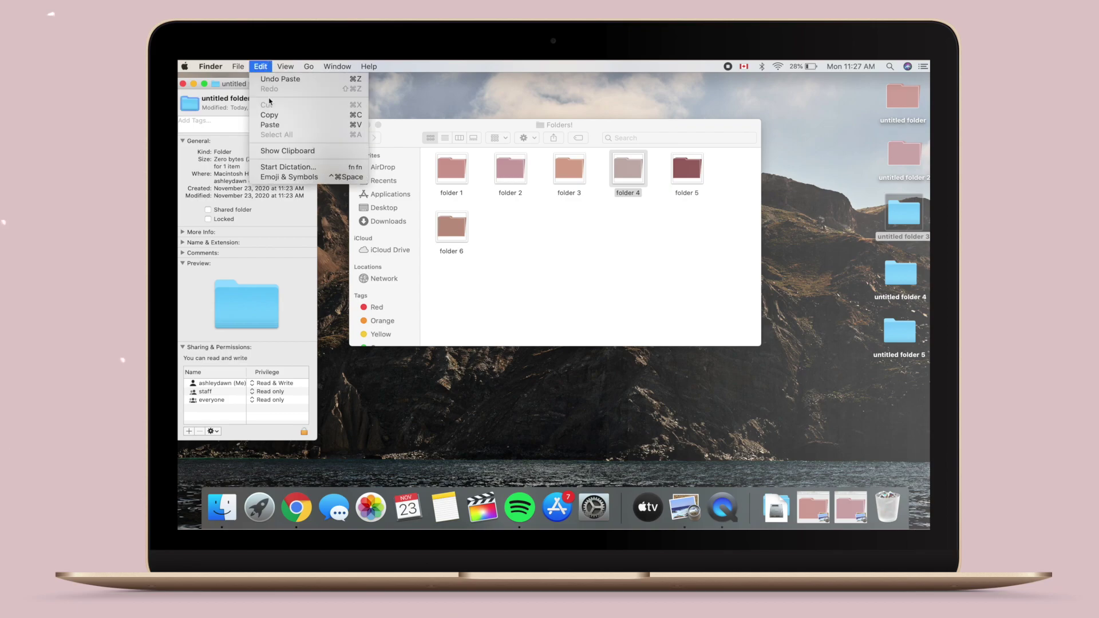
click(275, 128)
key(super+w)
Step: Copy the folder 5 image and paste it as untitled folder 4's icon
double_click(693, 169)
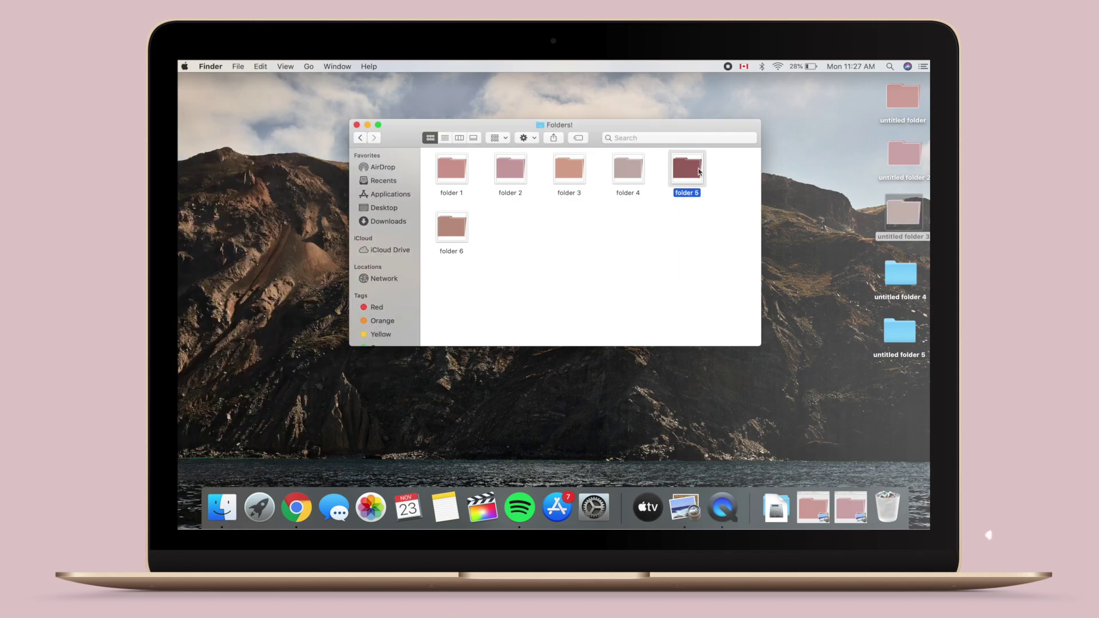
click(267, 67)
click(280, 115)
key(super+q)
click(900, 274)
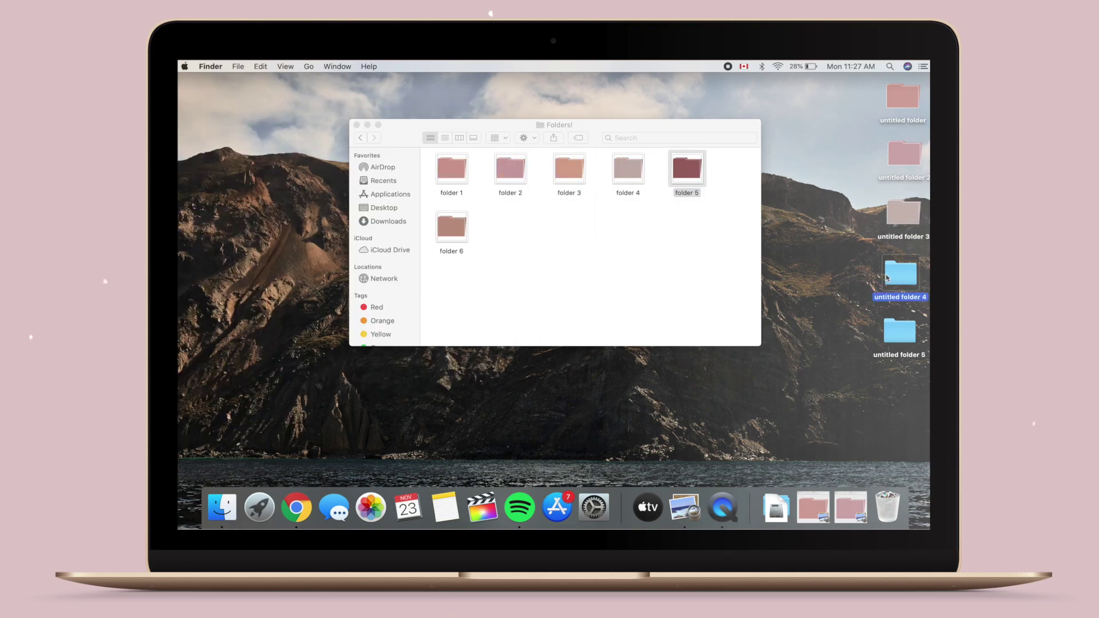
right_click(899, 275)
click(824, 273)
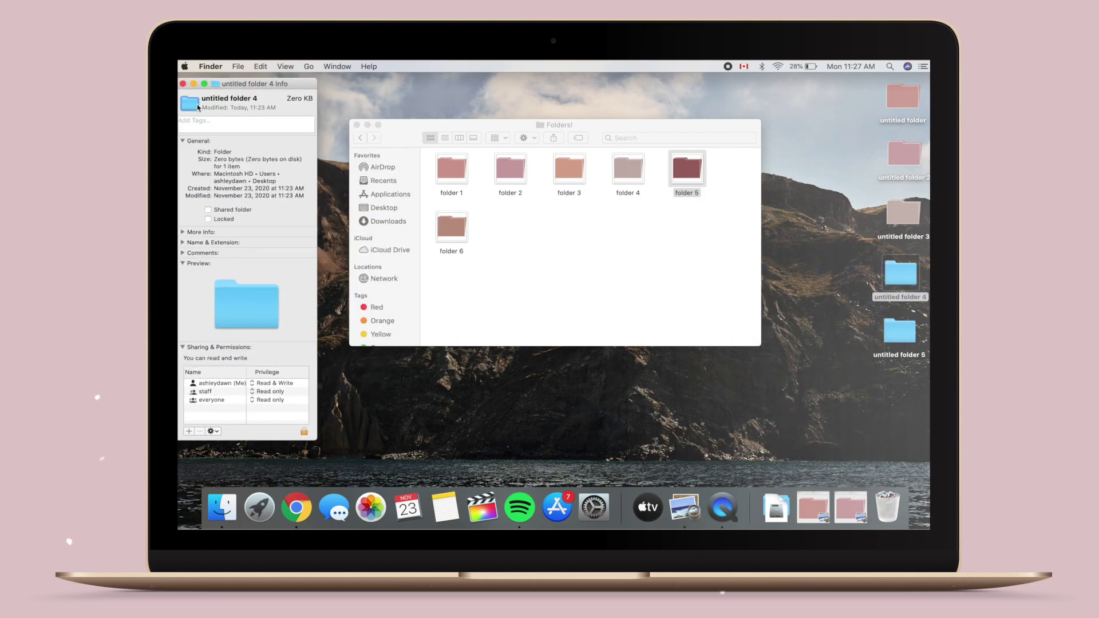
click(189, 103)
click(261, 67)
click(275, 127)
key(super+w)
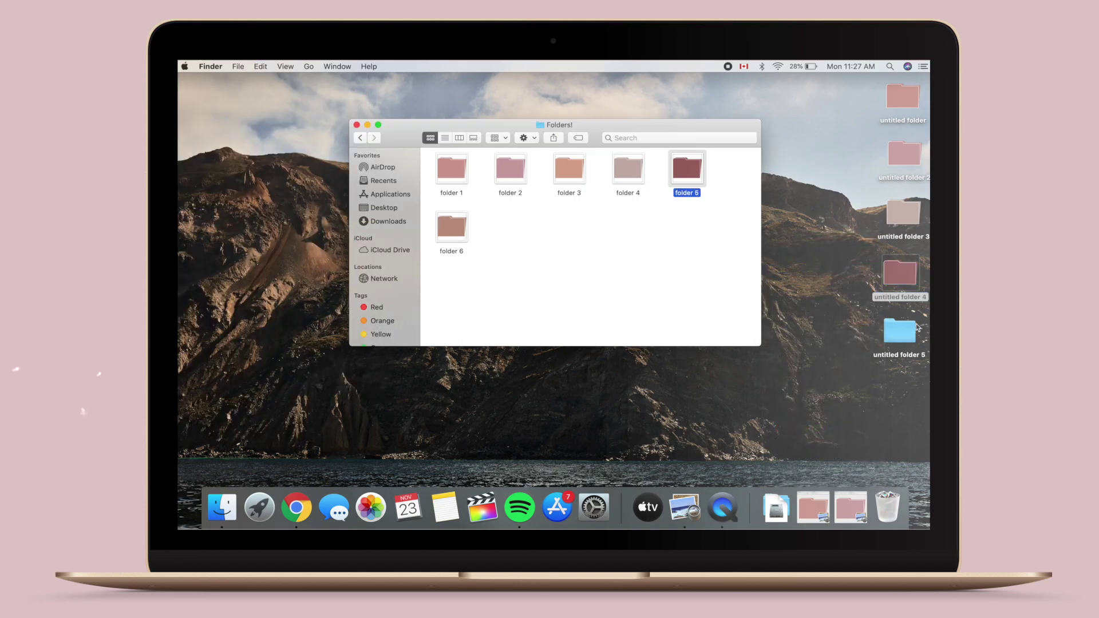
Step: Copy the folder 6 image and paste it as untitled folder 5's icon
double_click(451, 226)
click(259, 66)
click(275, 115)
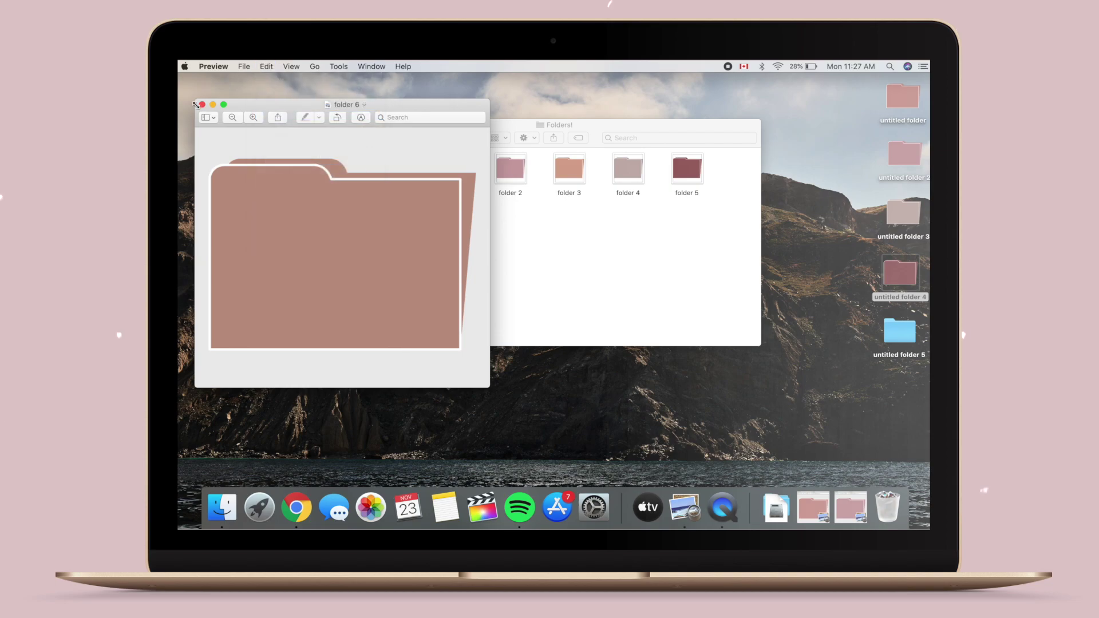
key(super+w)
right_click(900, 331)
click(851, 270)
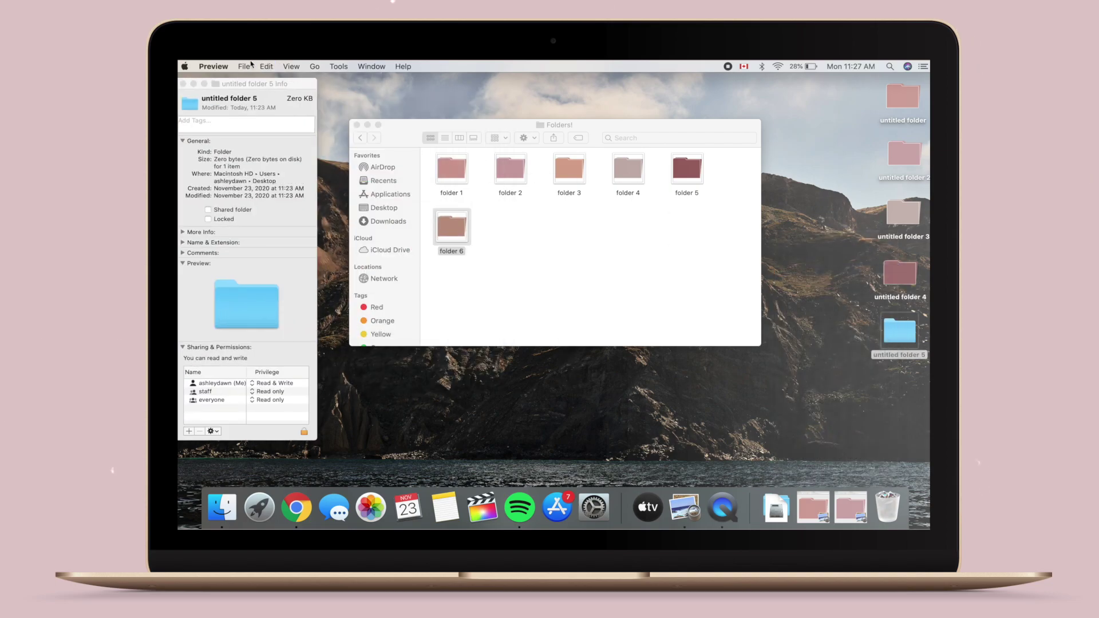
click(189, 103)
click(261, 66)
click(267, 125)
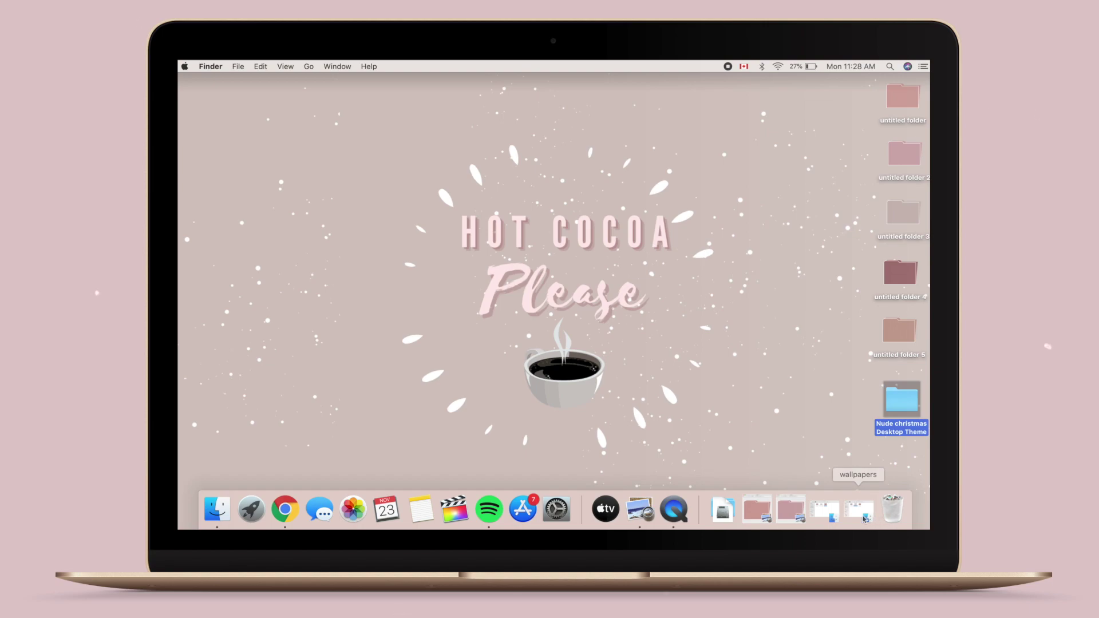
Step: From the wallpapers folder, make the cozy forest image the desktop picture
click(866, 518)
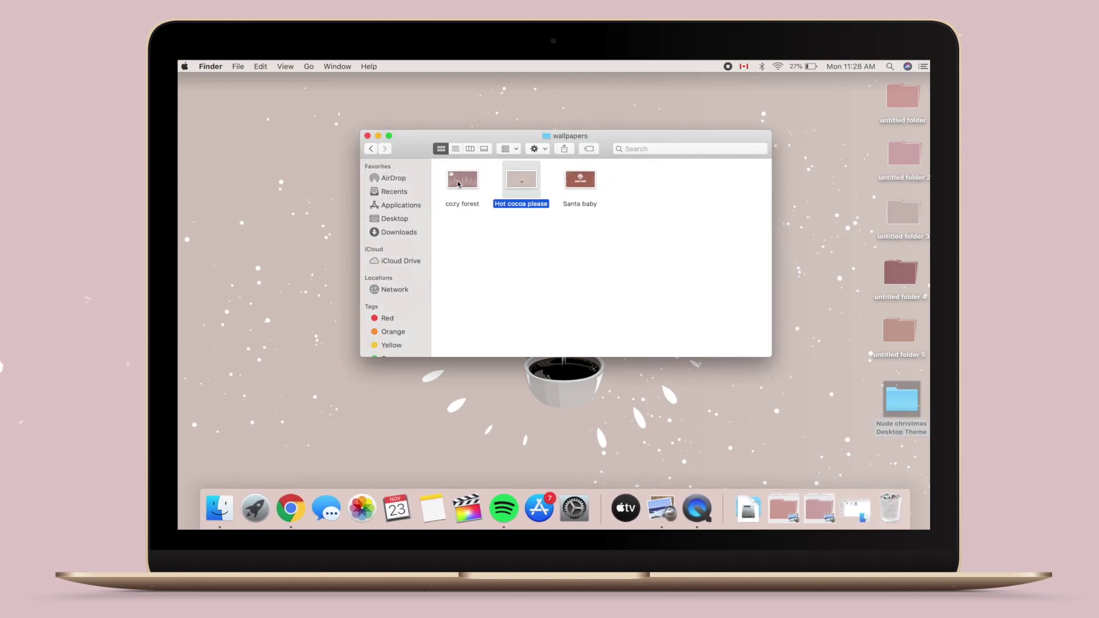
click(462, 181)
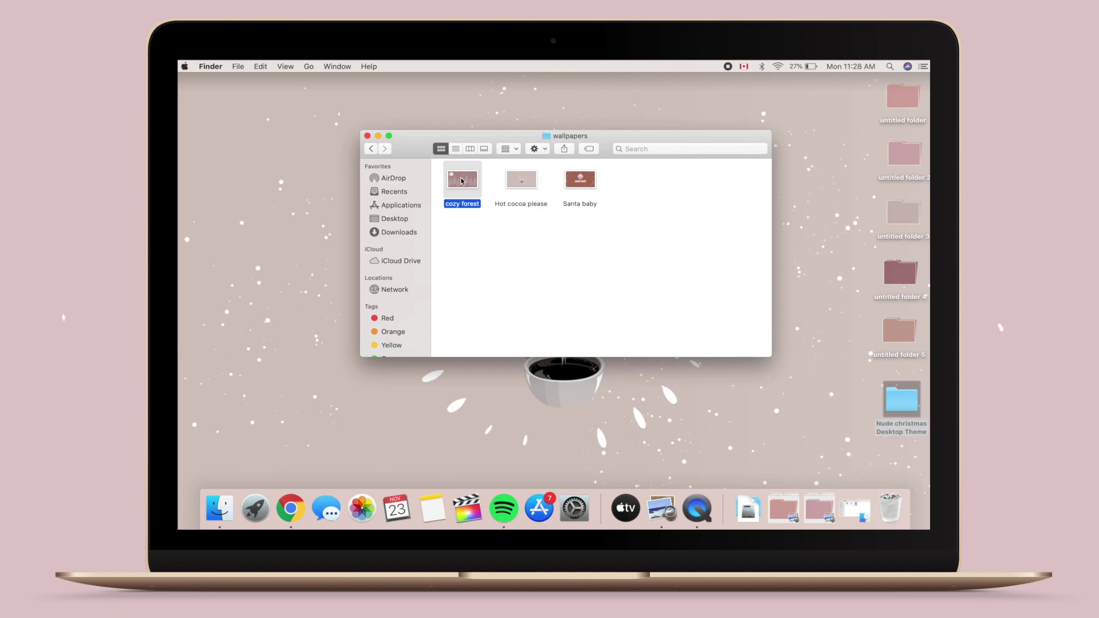
right_click(461, 181)
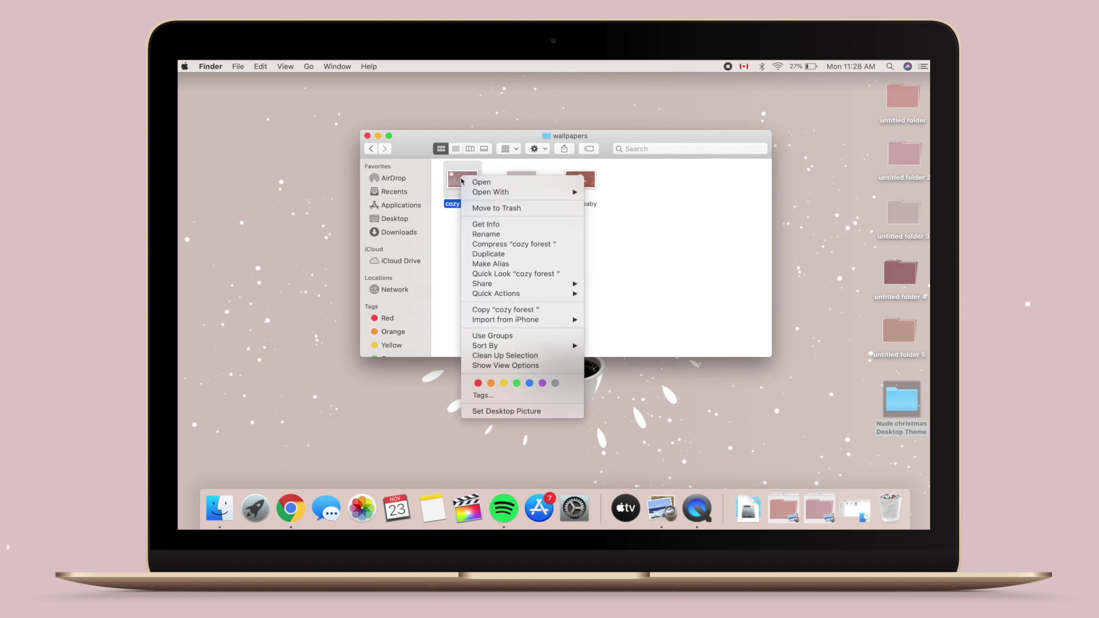
click(488, 412)
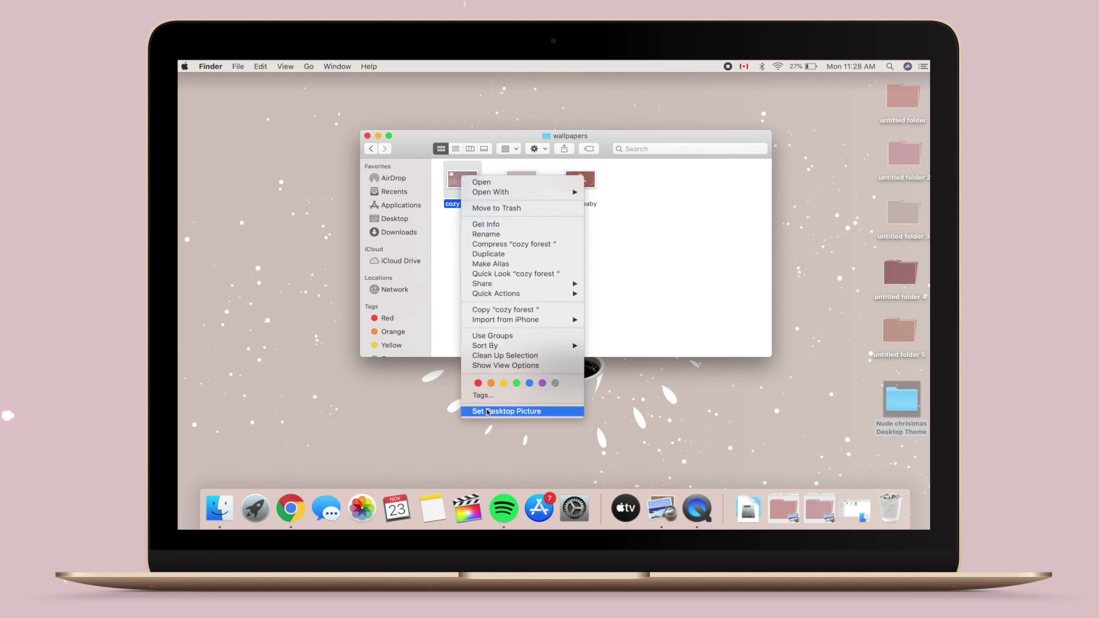
click(378, 137)
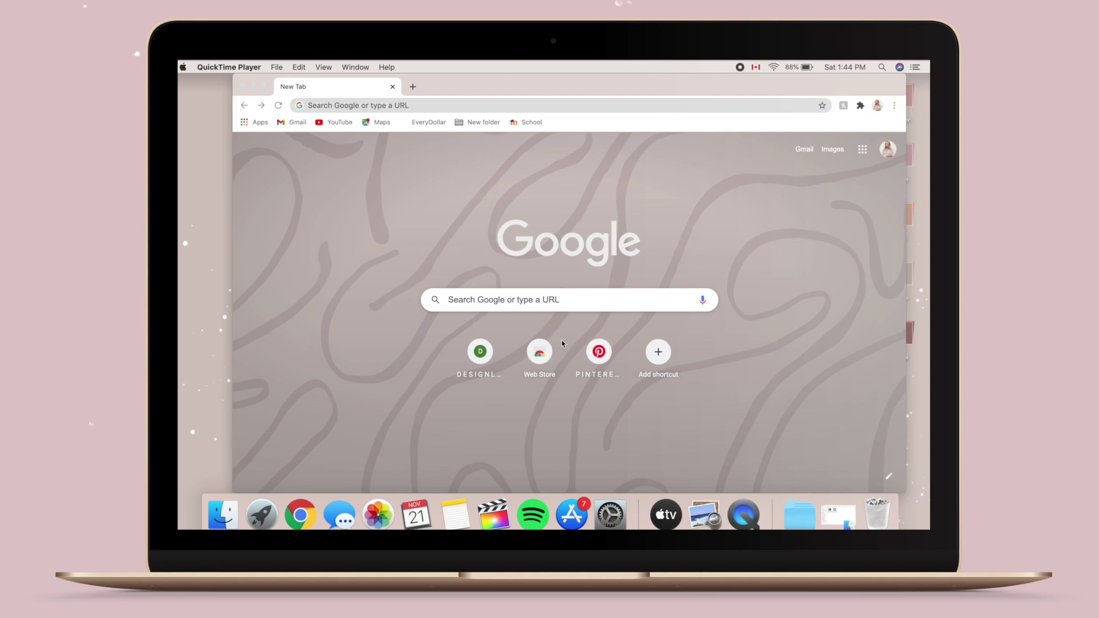
Step: Open the Chrome Web Store and search it for 'coffeelings'
click(538, 358)
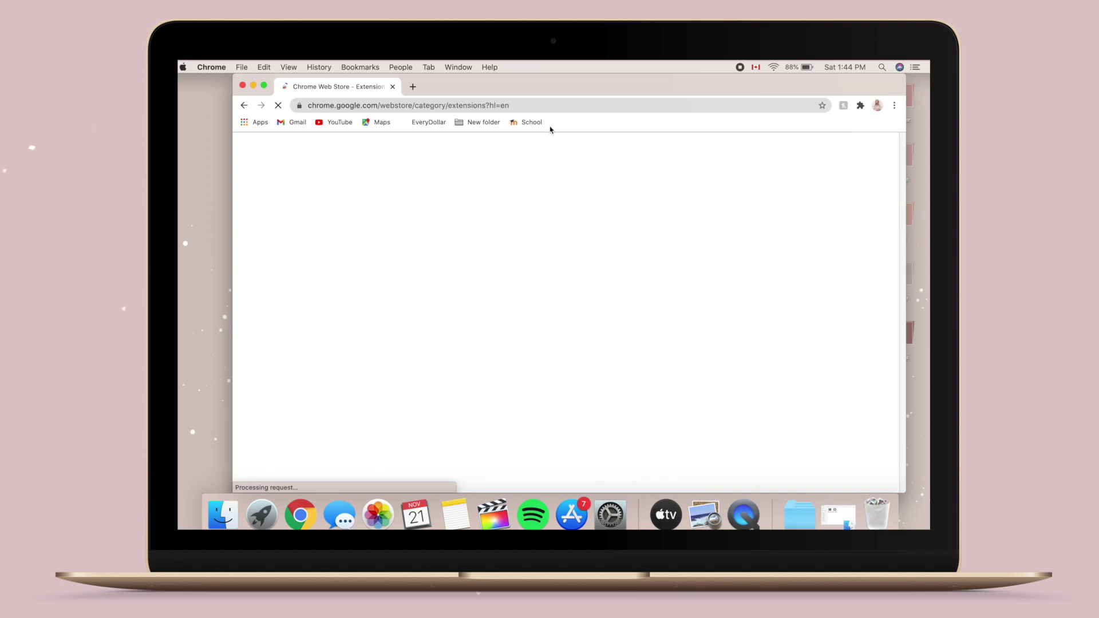
scroll(528, 362, down, 8)
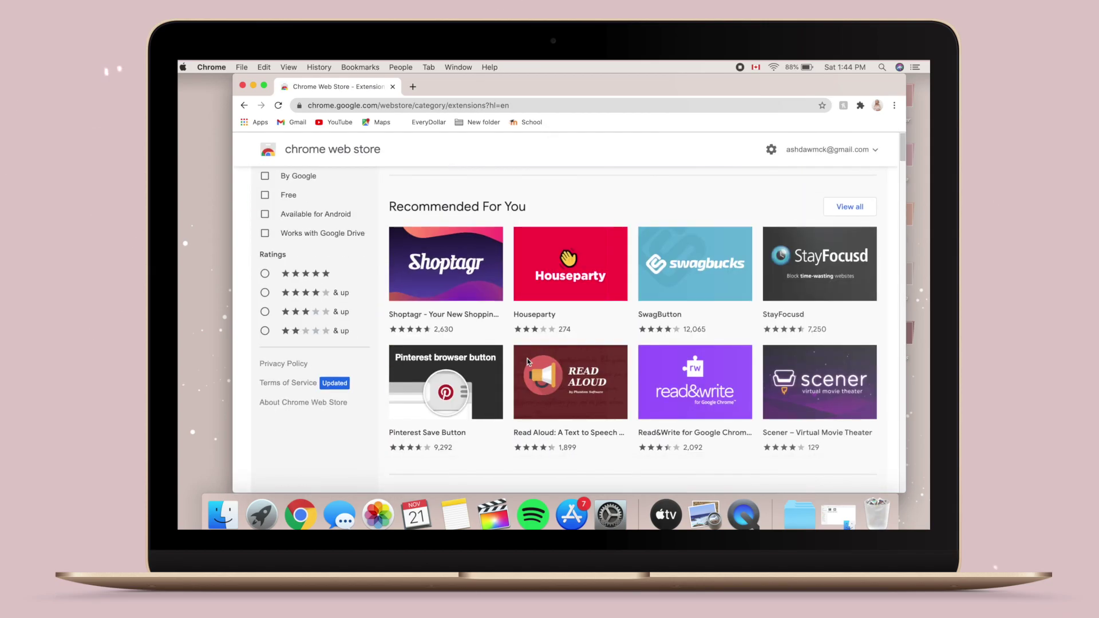
scroll(528, 363, up, 3)
scroll(528, 362, up, 6)
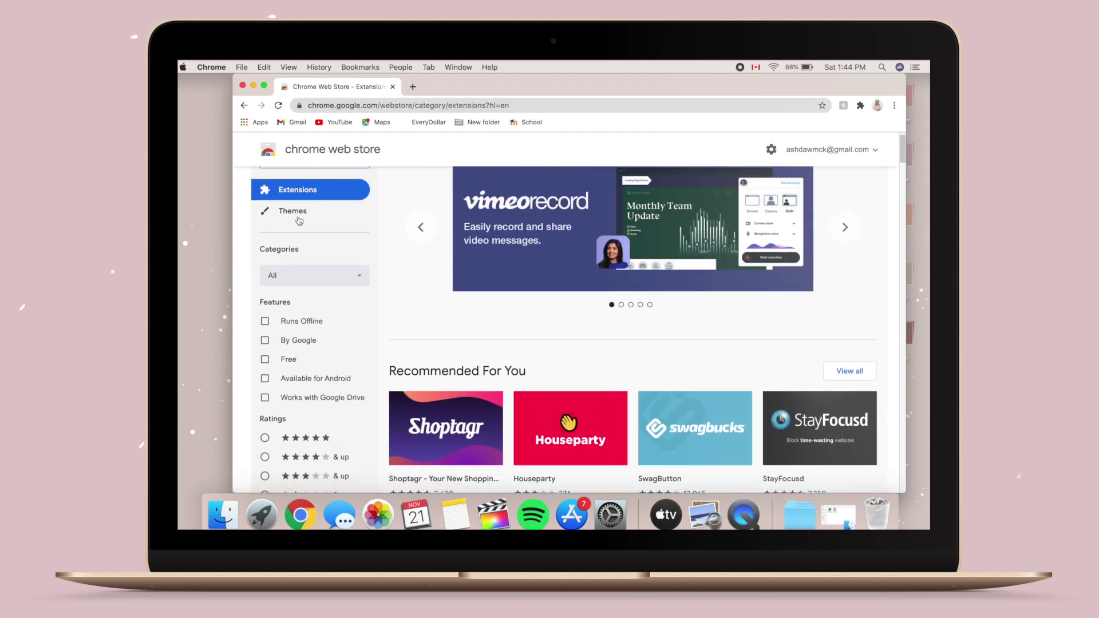
click(321, 187)
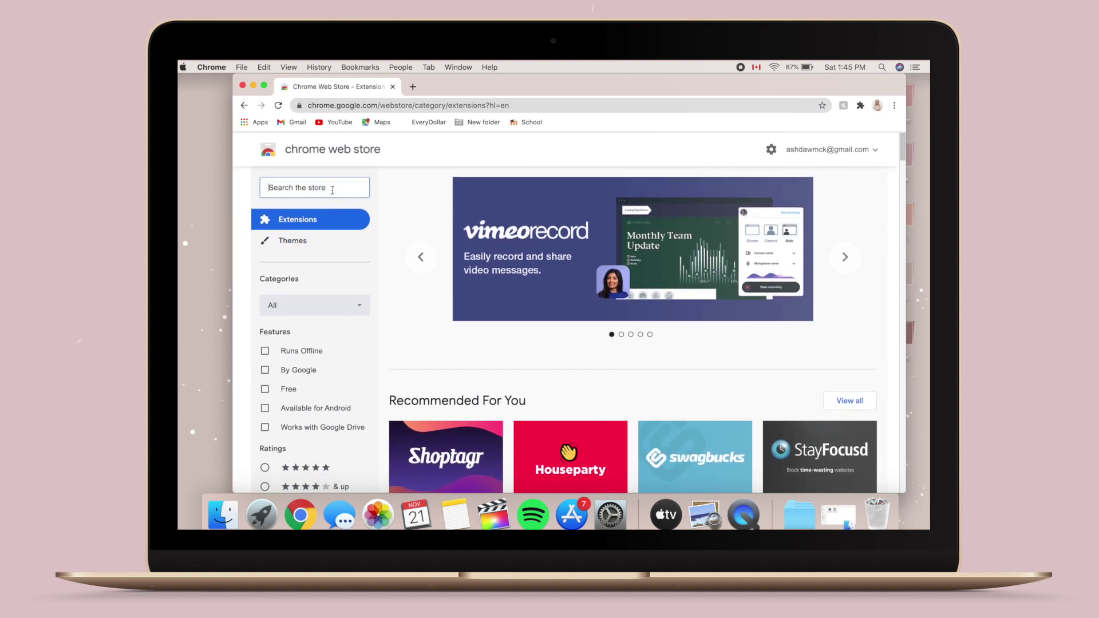
text(coiffee)
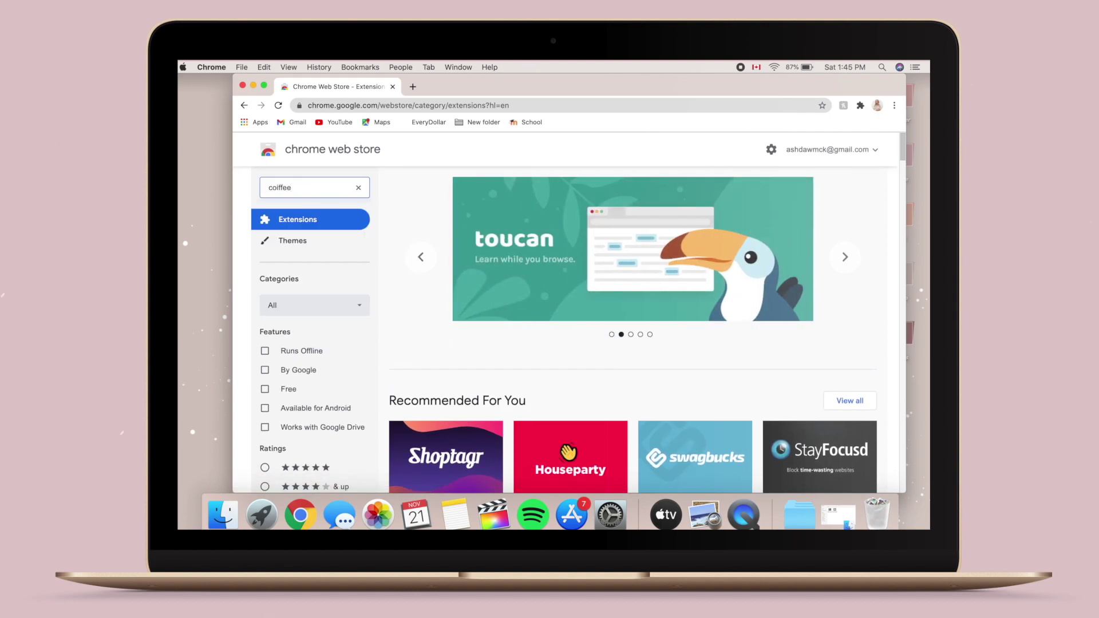
key(BackSpace)
text(ffeeli)
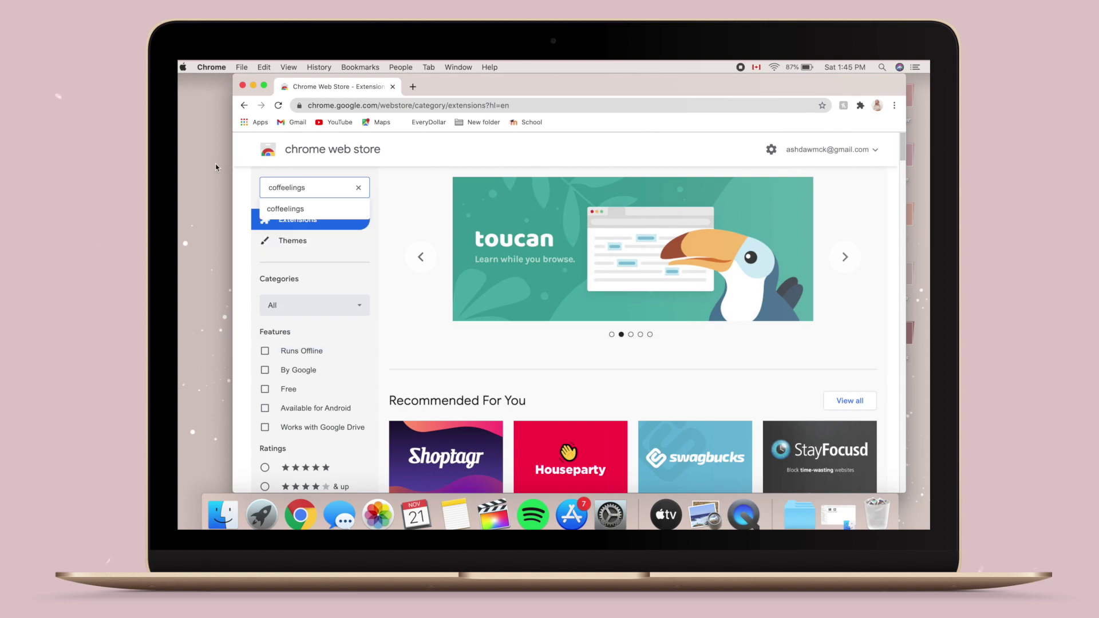
text(ngs)
click(283, 209)
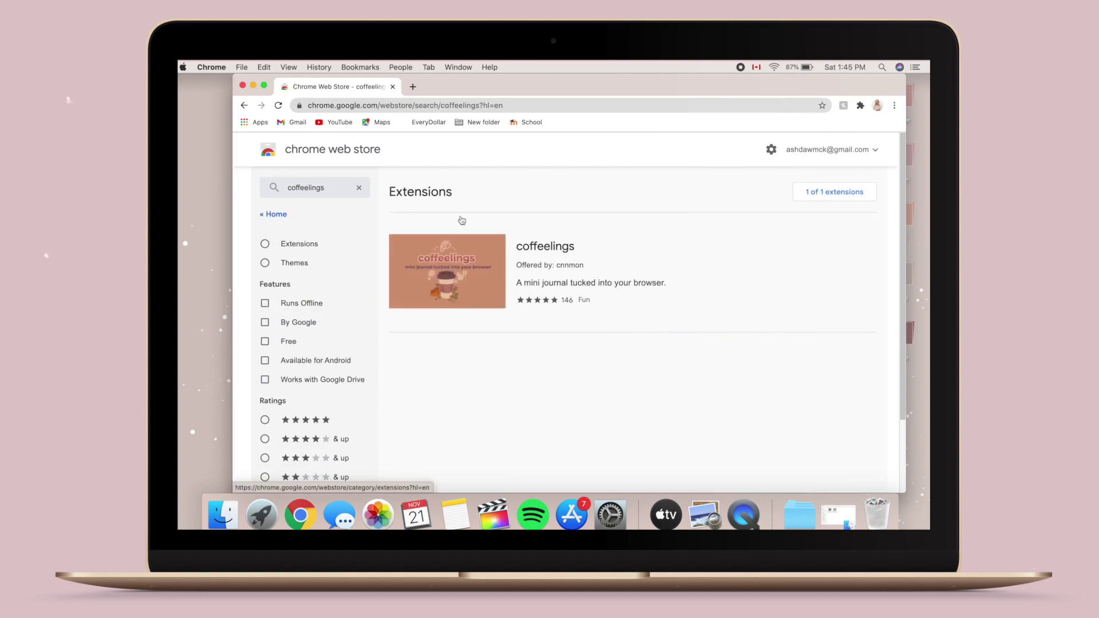
Step: Install the coffeelings extension from its Web Store page
click(490, 250)
scroll(490, 250, down, 1)
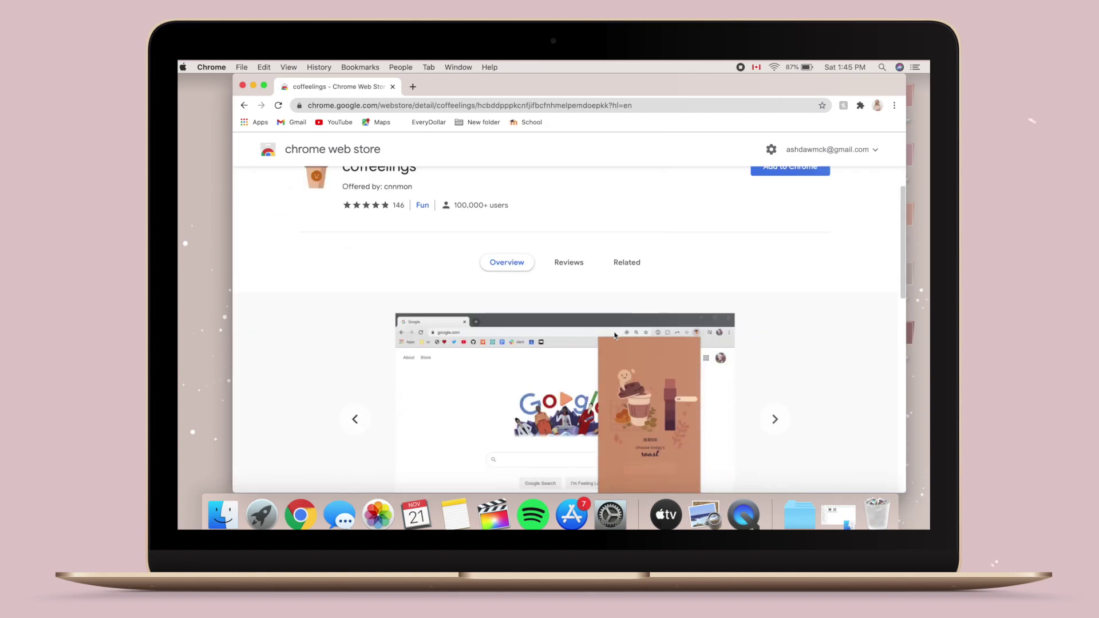
scroll(614, 336, up, 1)
click(790, 223)
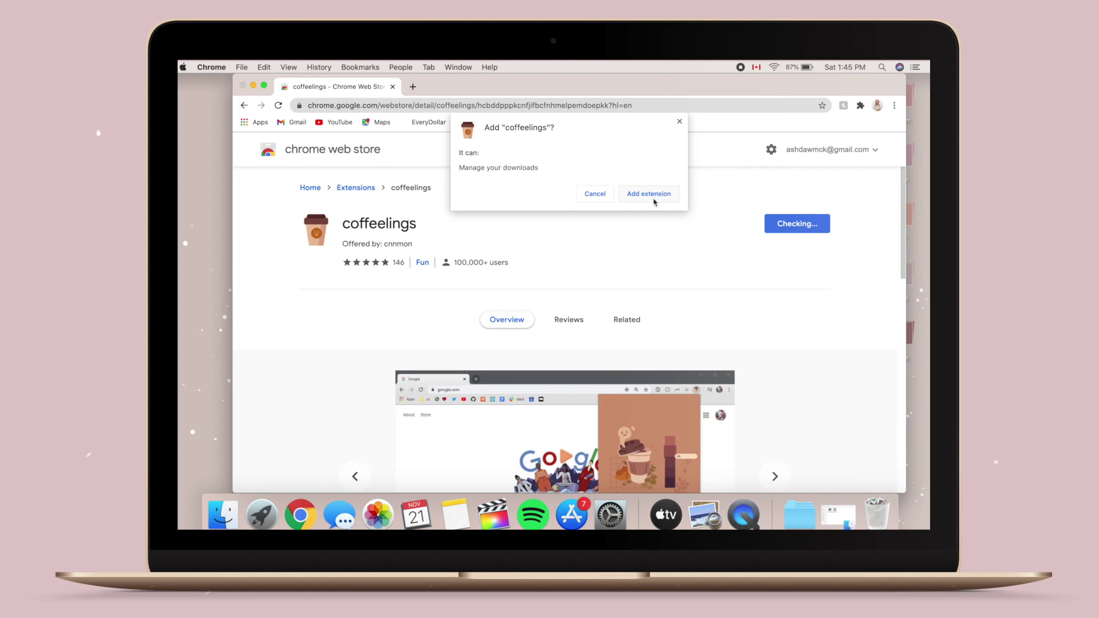
click(658, 200)
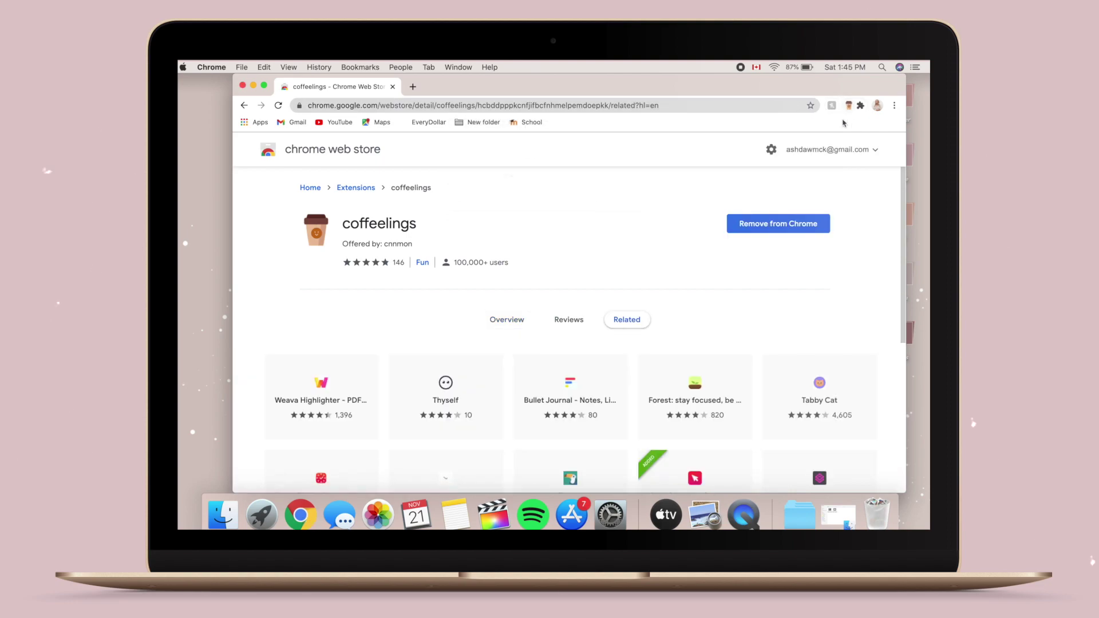
Step: Open coffeelings from the extensions menu, log today's mood as sad, and begin a journal note
click(413, 86)
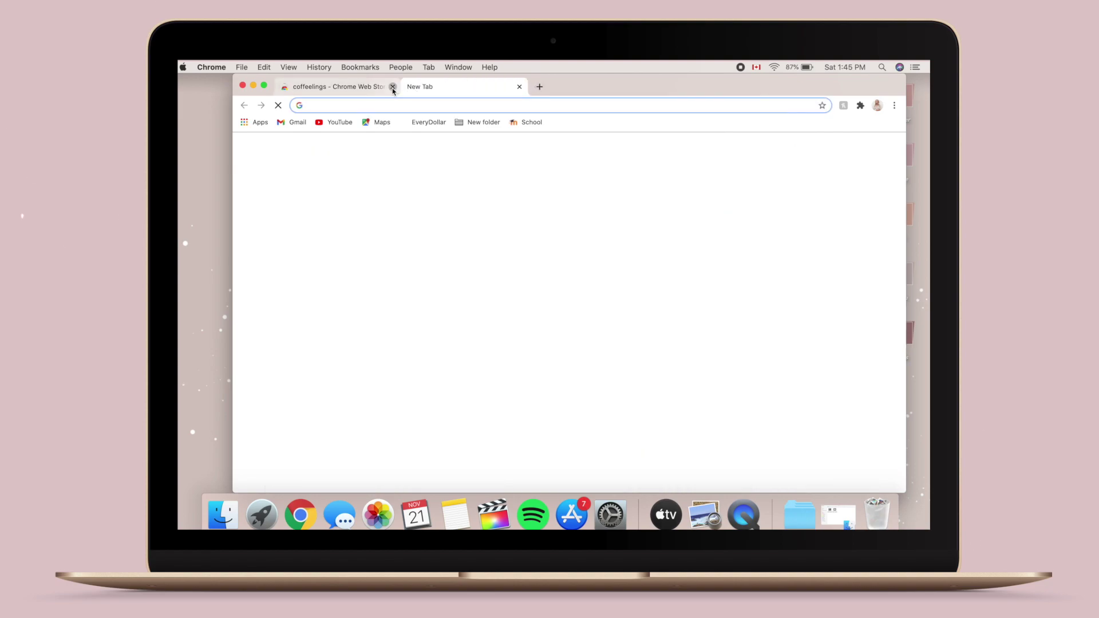
click(393, 87)
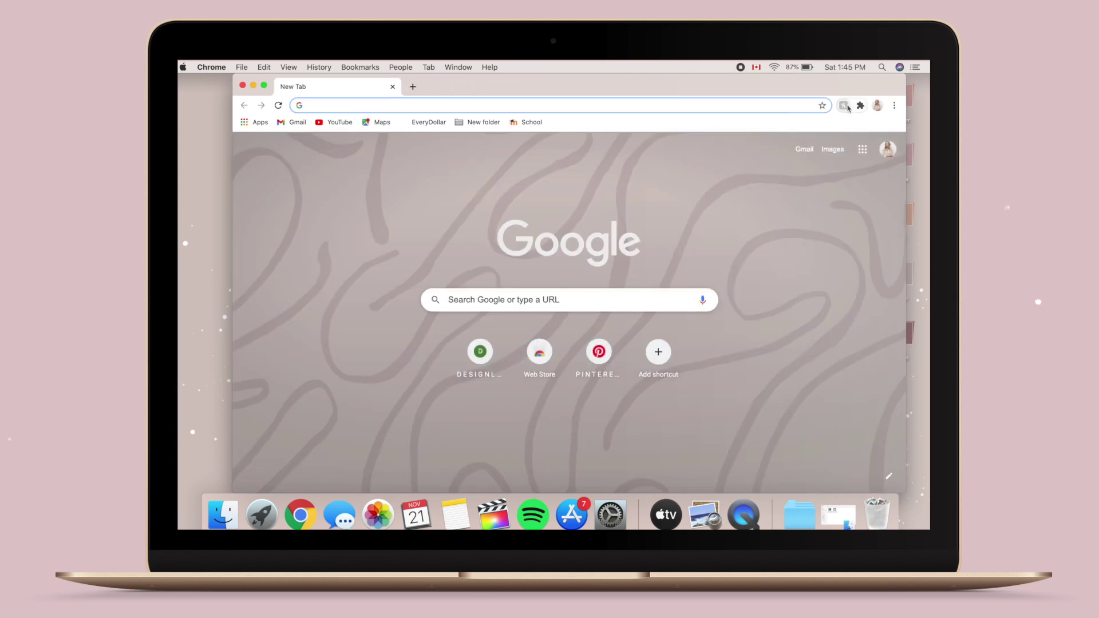
click(860, 106)
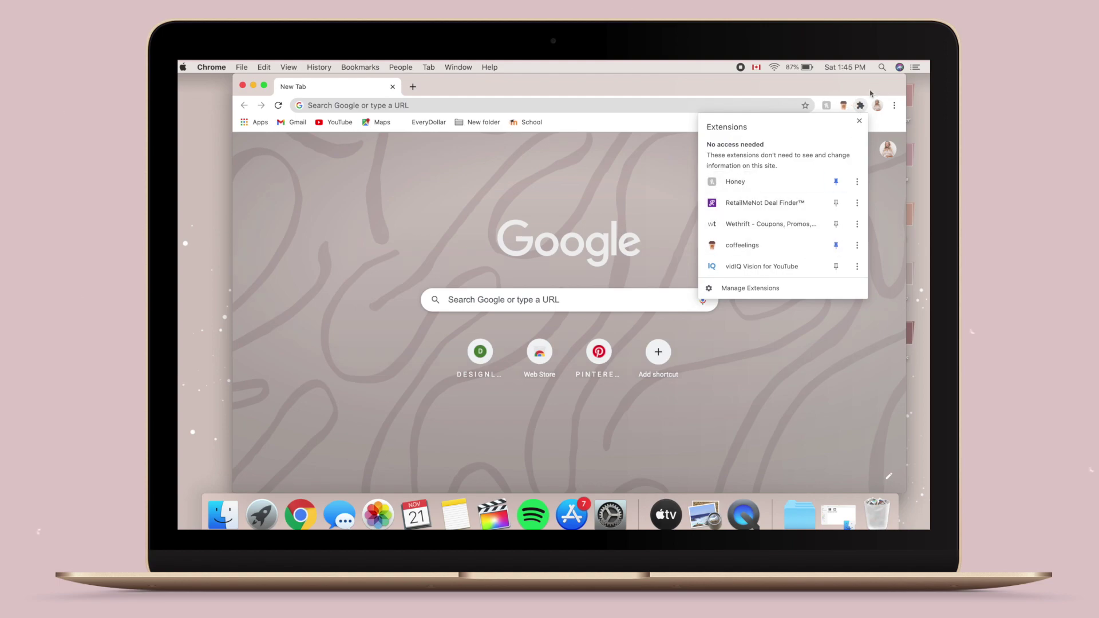
click(844, 106)
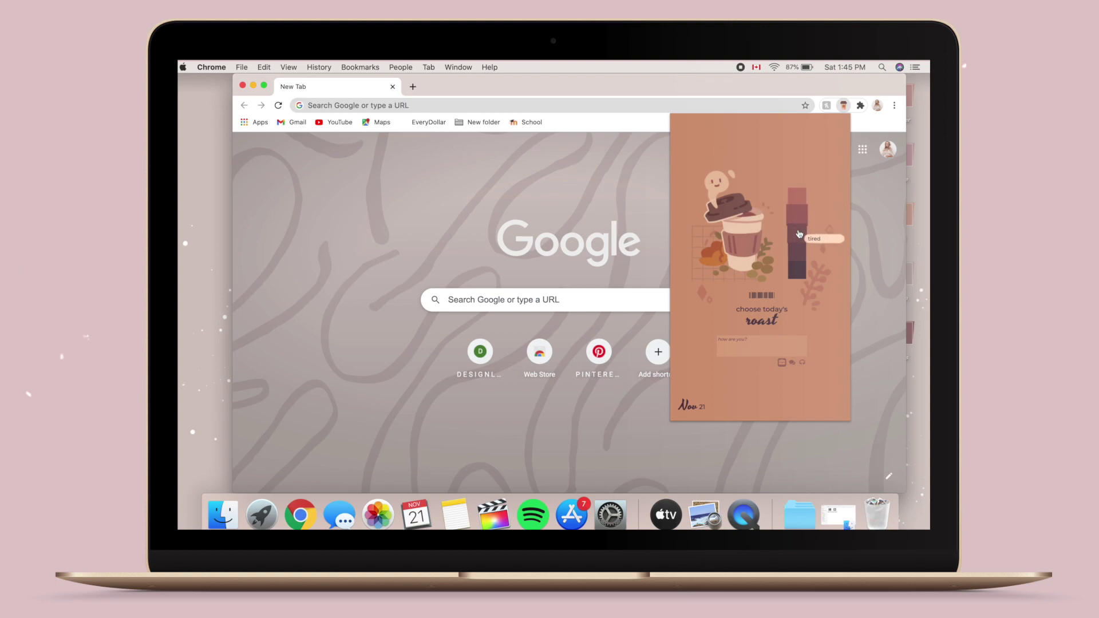
click(801, 260)
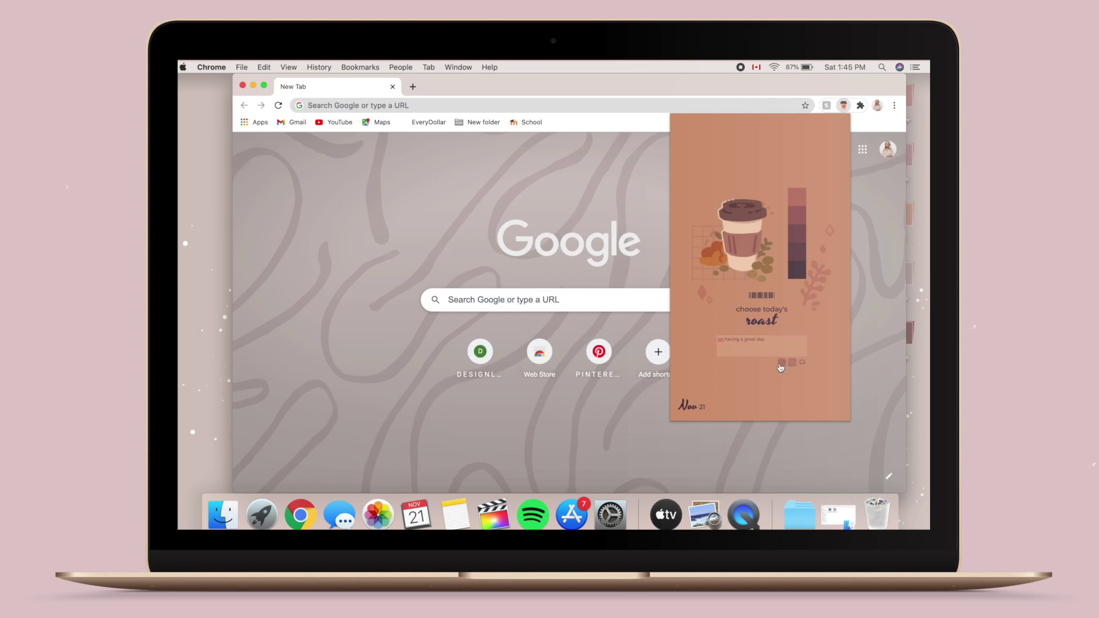
click(784, 344)
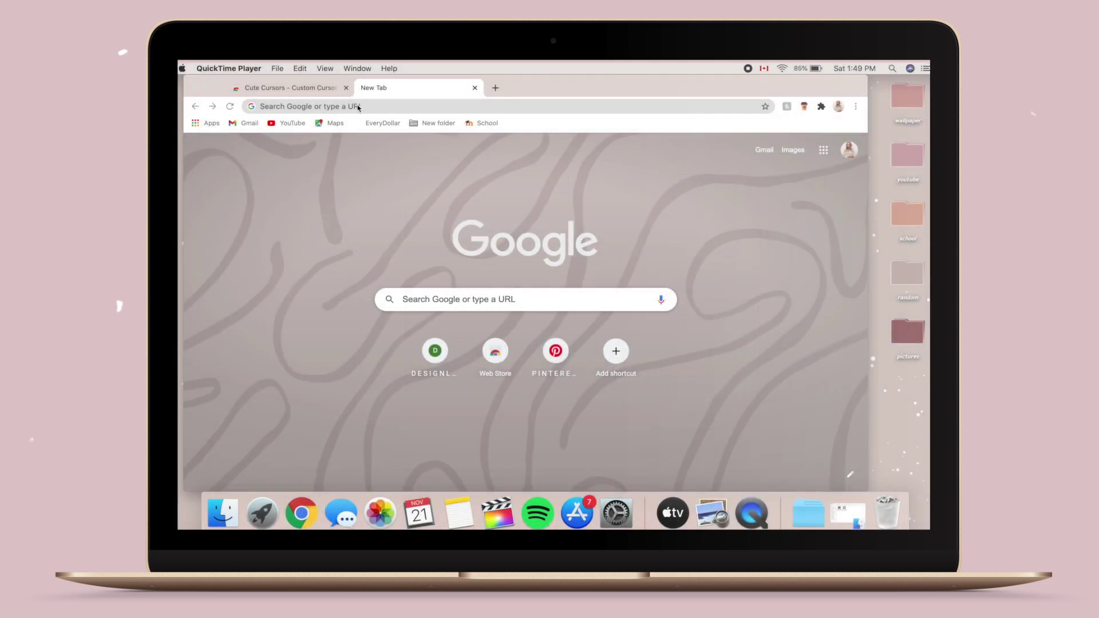
Step: Search for a flip clock screensaver and download the Mac Fliqlo 1.8.3.dmg from fliqlo.com
click(358, 107)
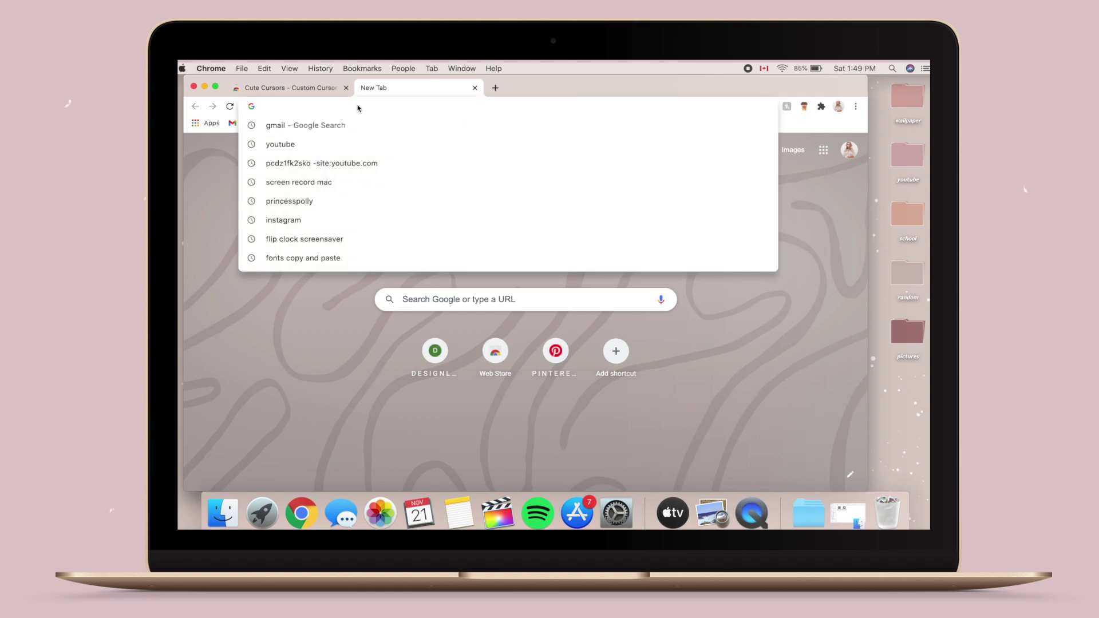
text(flip)
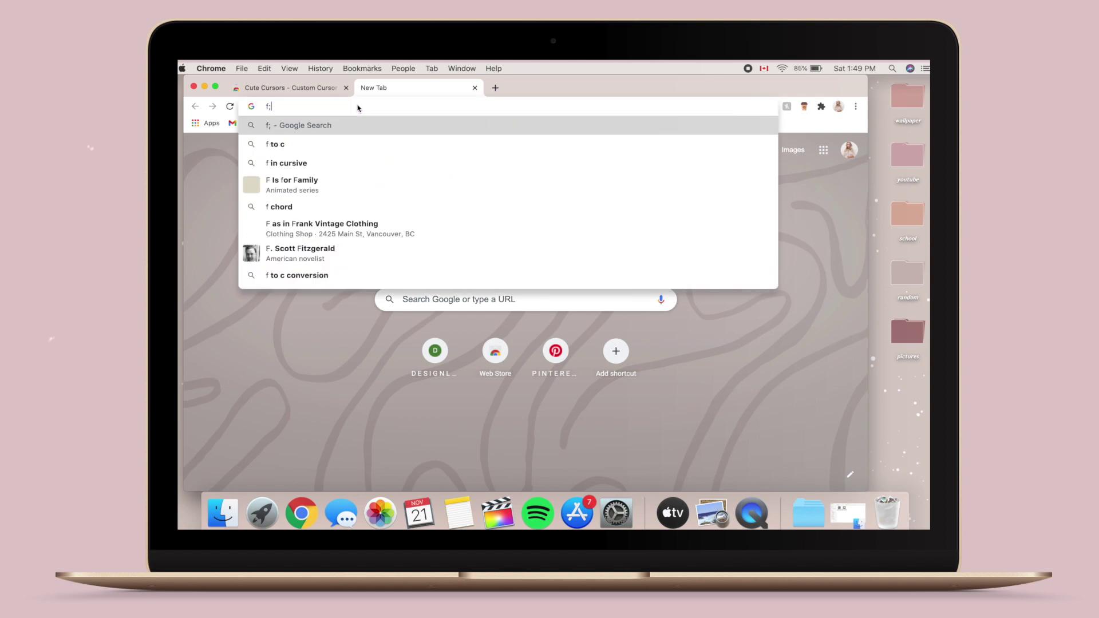
key(Return)
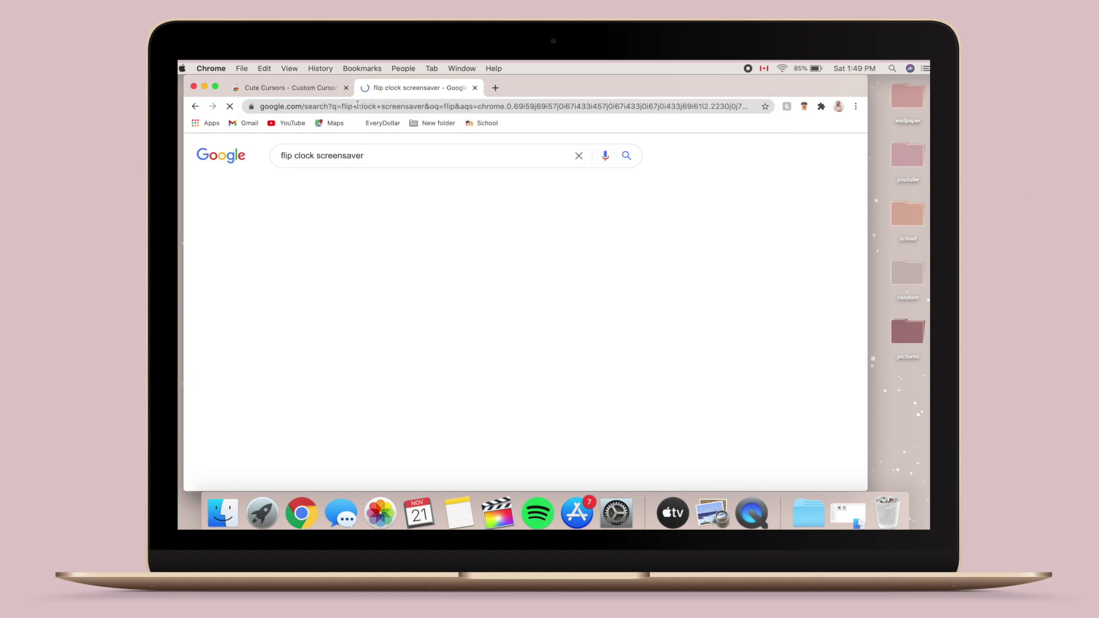
click(340, 243)
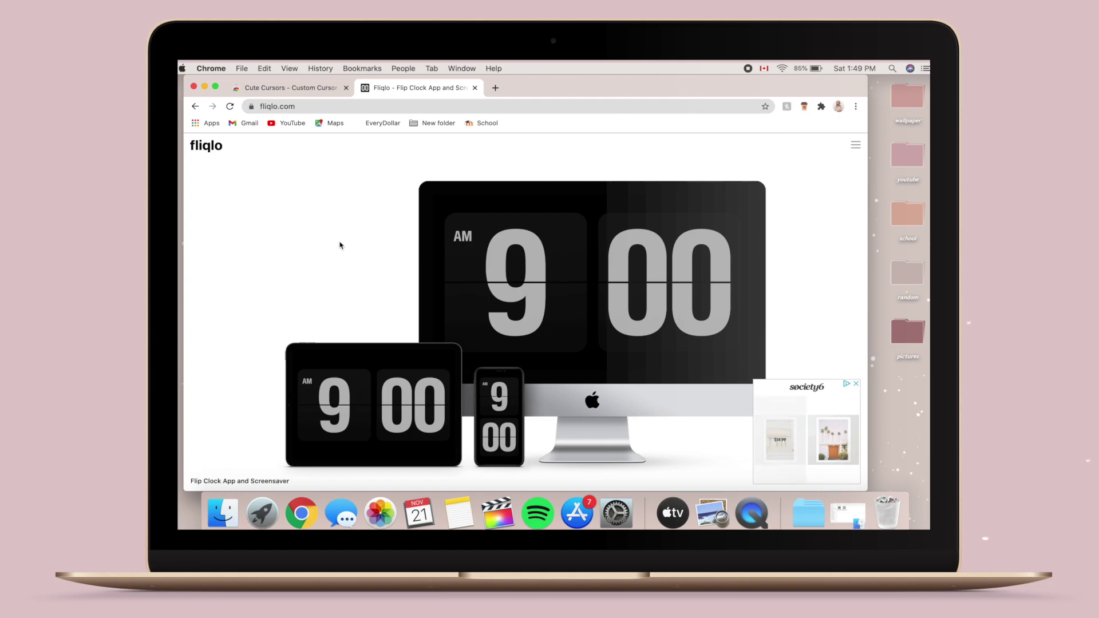
click(500, 273)
scroll(516, 355, down, 10)
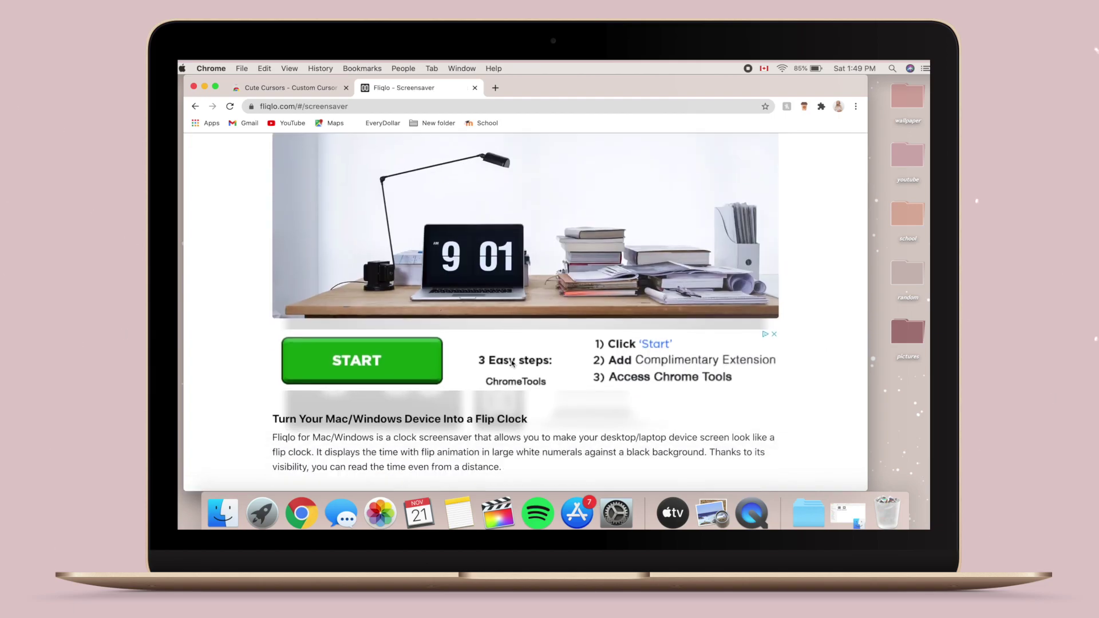
scroll(512, 364, down, 3)
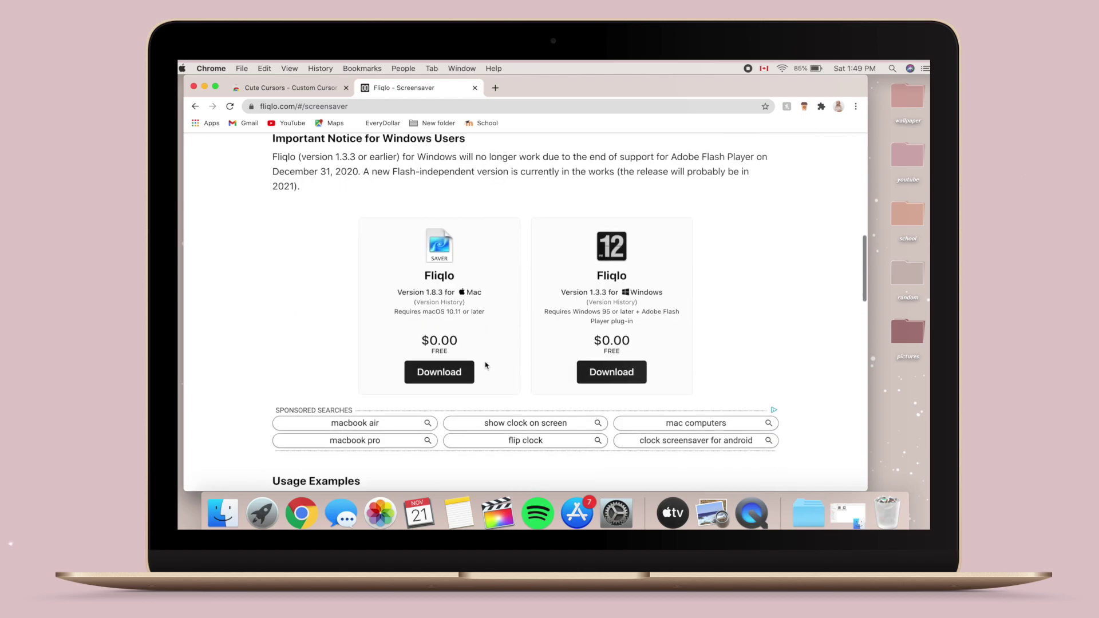
click(466, 371)
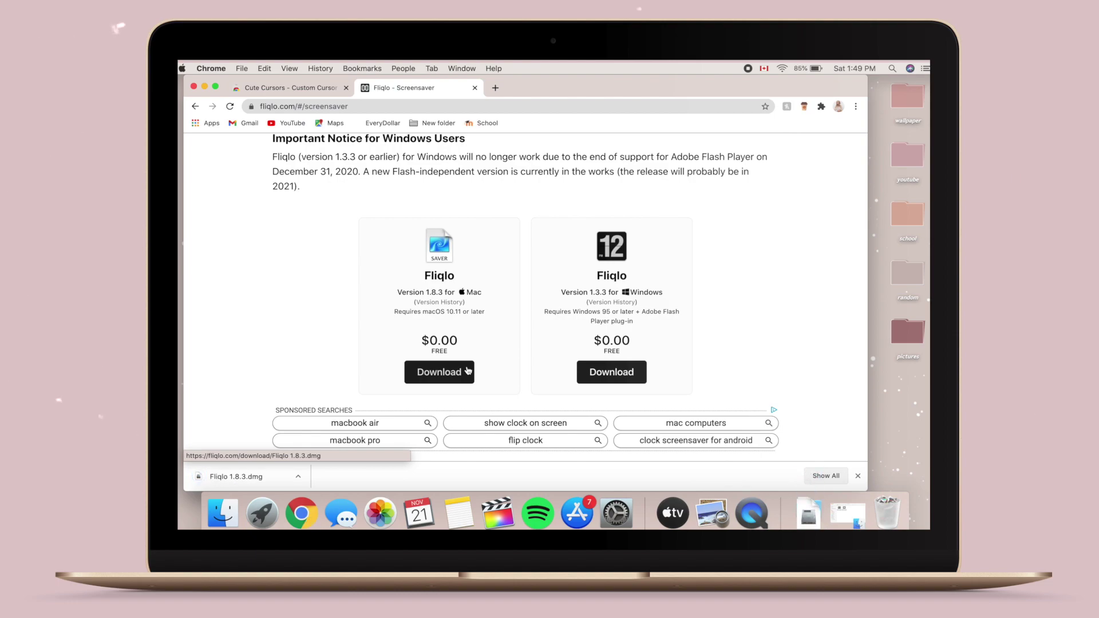
click(233, 475)
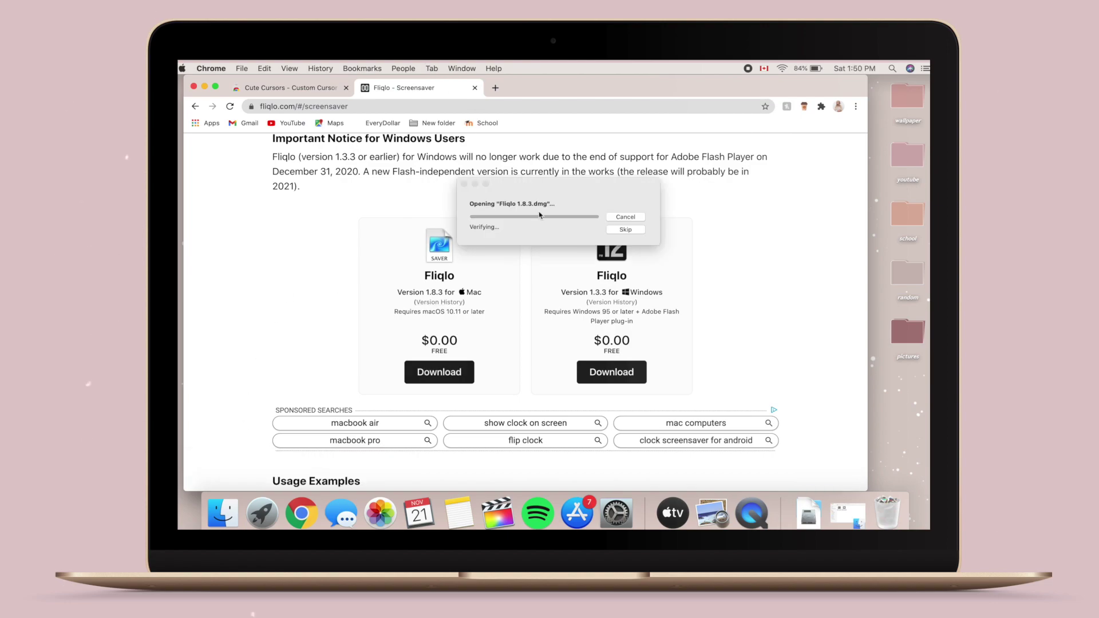
Step: Skip disk verification, install Fliqlo.saver replacing the old copy, and preview it
click(624, 229)
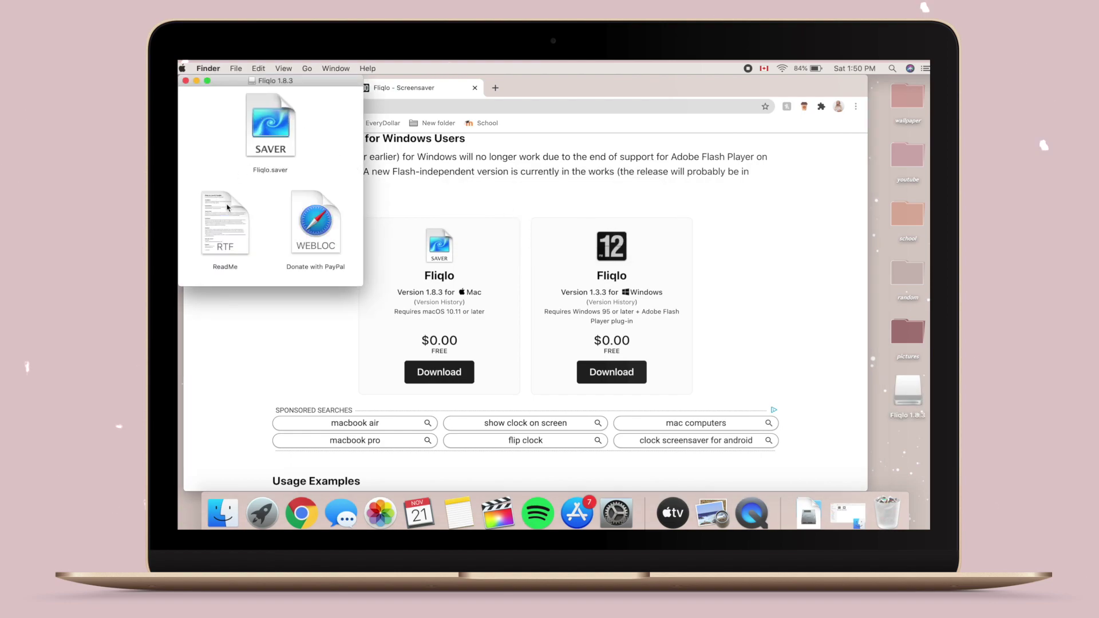
double_click(280, 132)
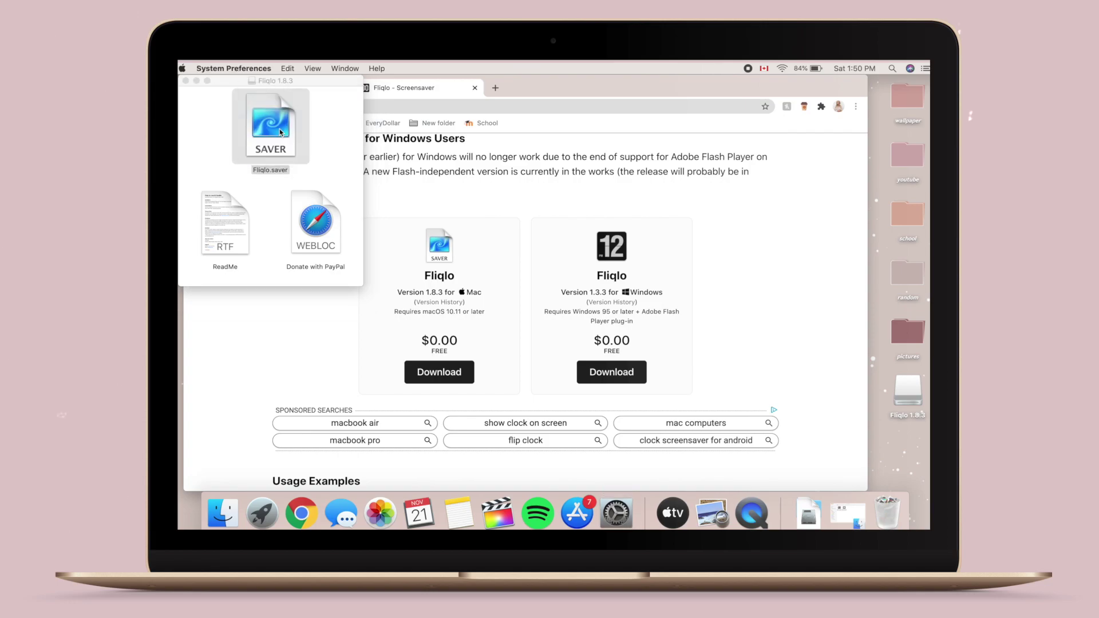
click(426, 147)
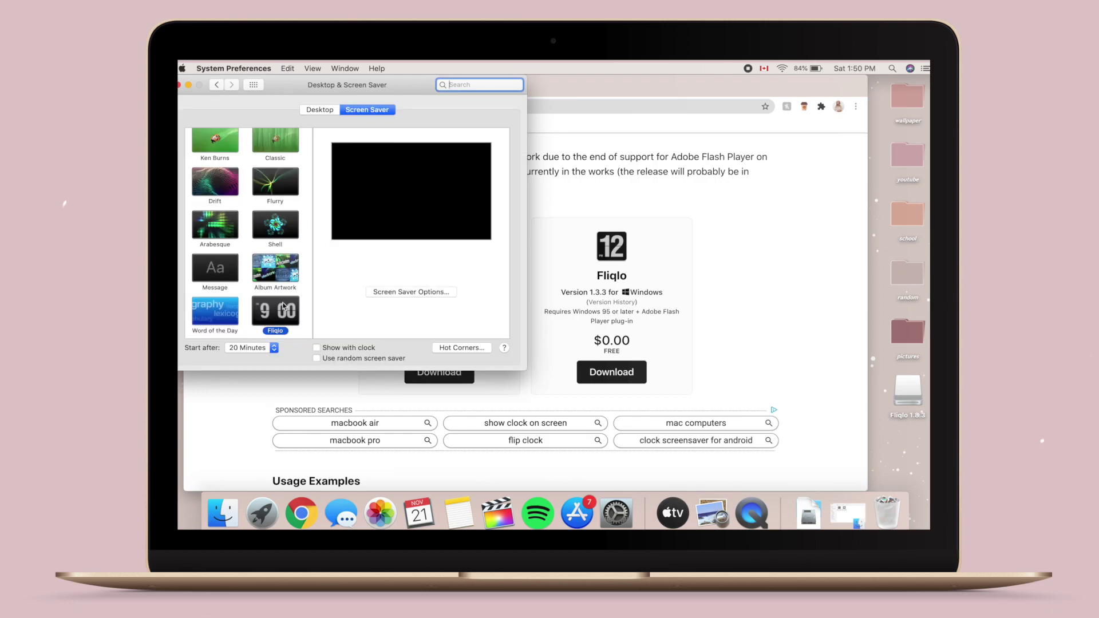
click(414, 225)
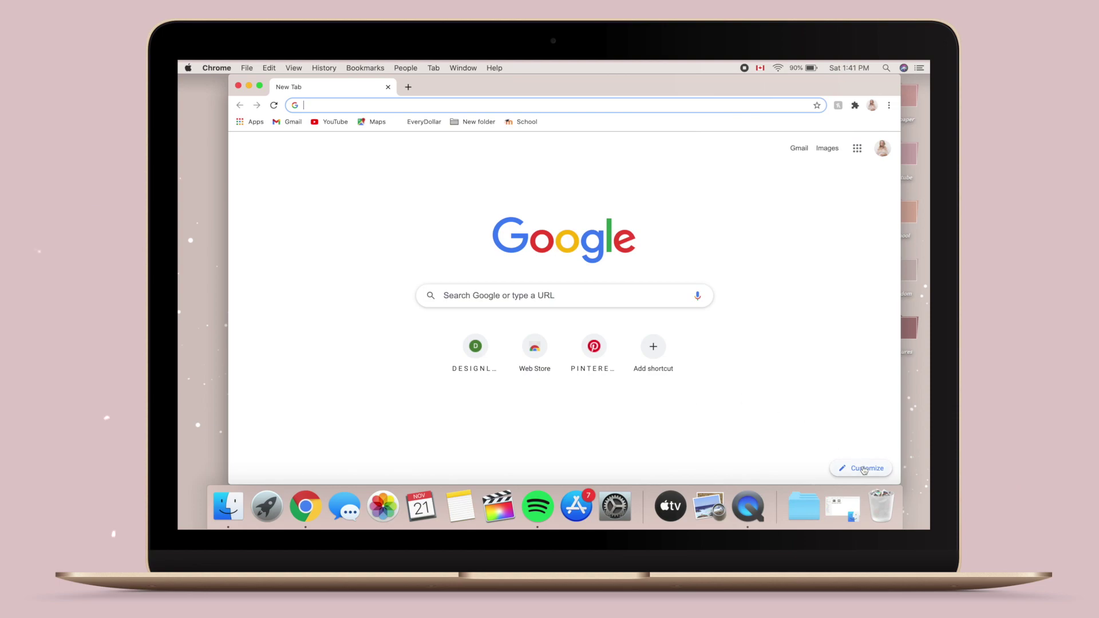
Step: Try several colour themes in Customize Chrome and apply the white and beige theme
click(864, 469)
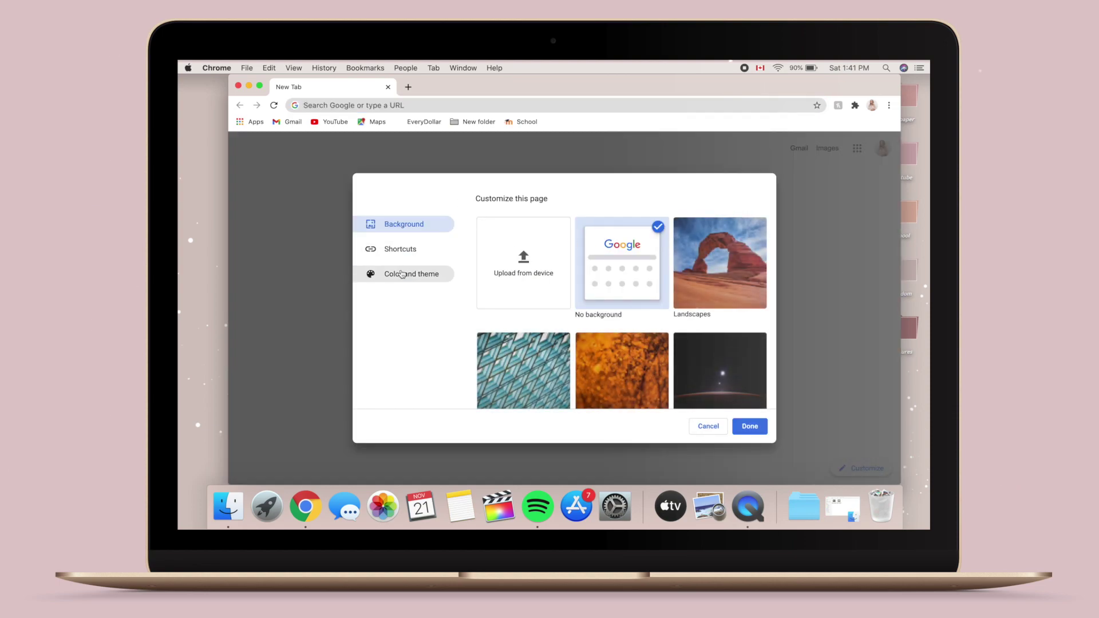
click(402, 274)
click(636, 237)
click(634, 285)
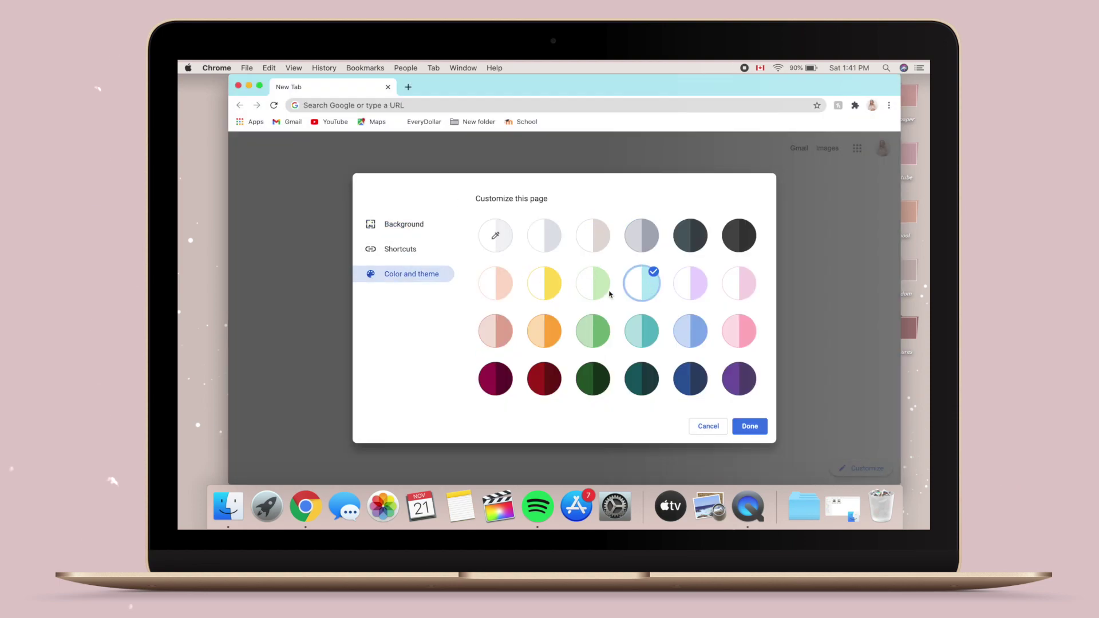
click(598, 293)
click(541, 285)
click(502, 288)
click(505, 329)
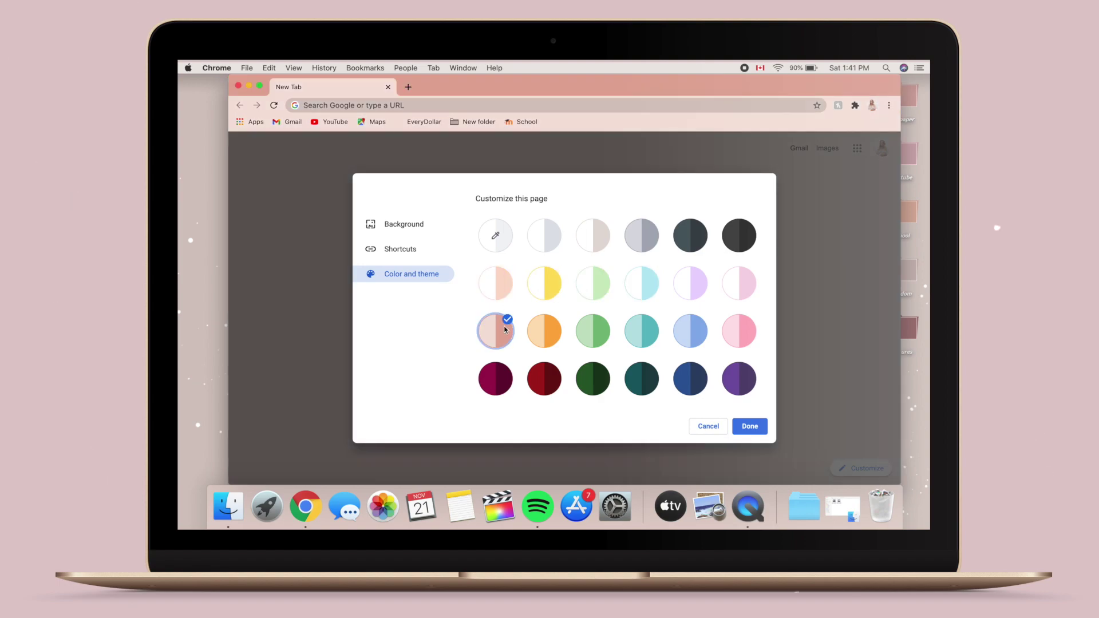
click(578, 233)
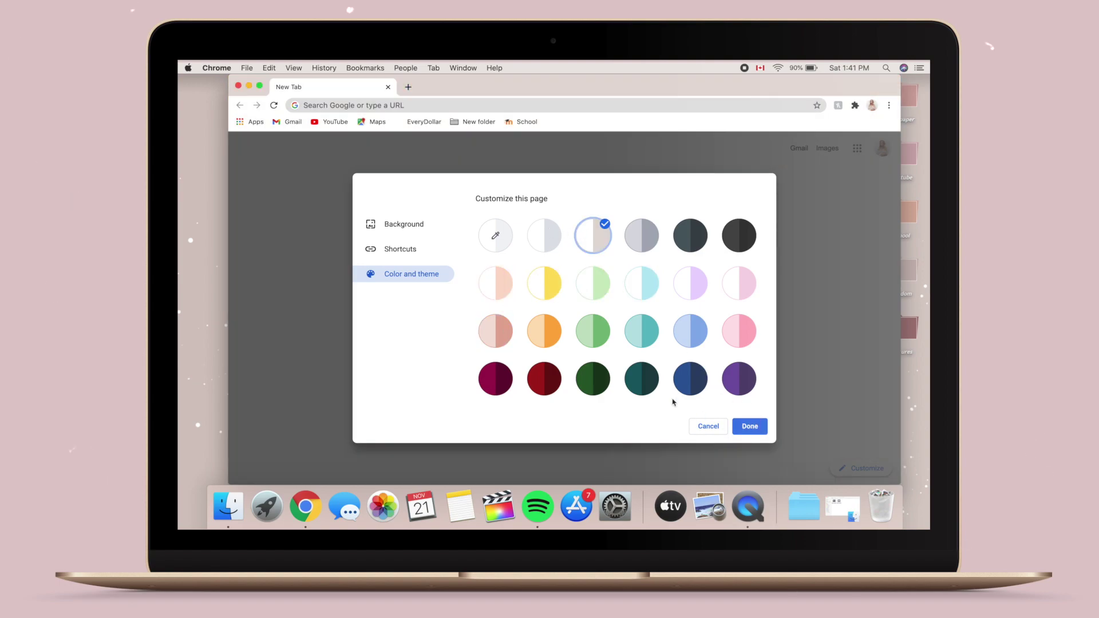
Step: Upload Minimal Nude wallpaper #1 from the Desktop as the new-tab background
click(395, 224)
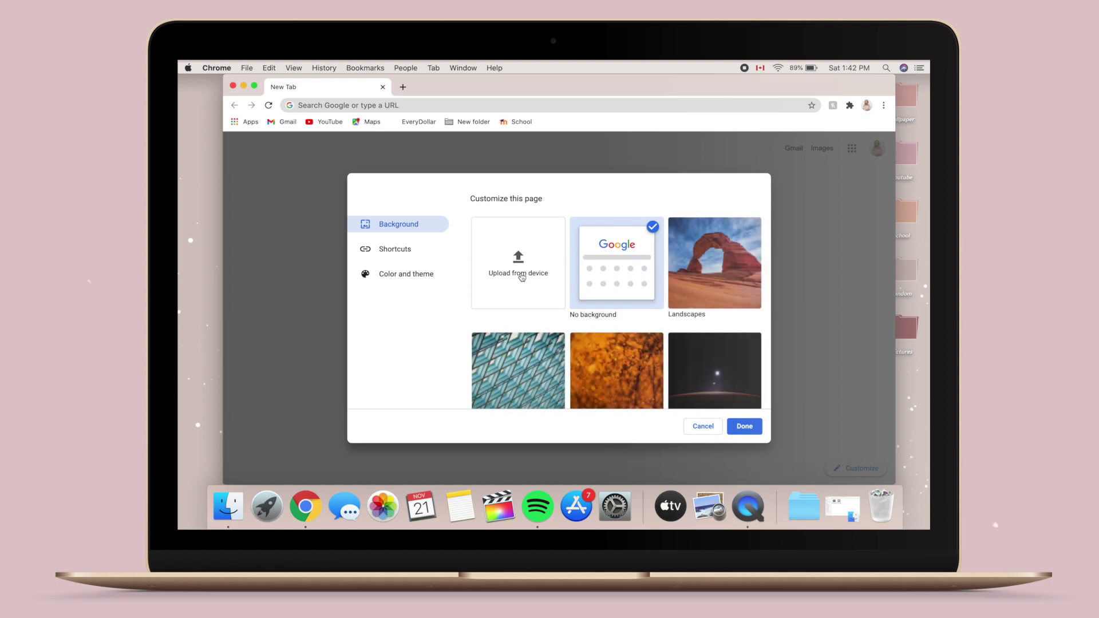
click(521, 276)
click(389, 170)
click(379, 198)
click(397, 167)
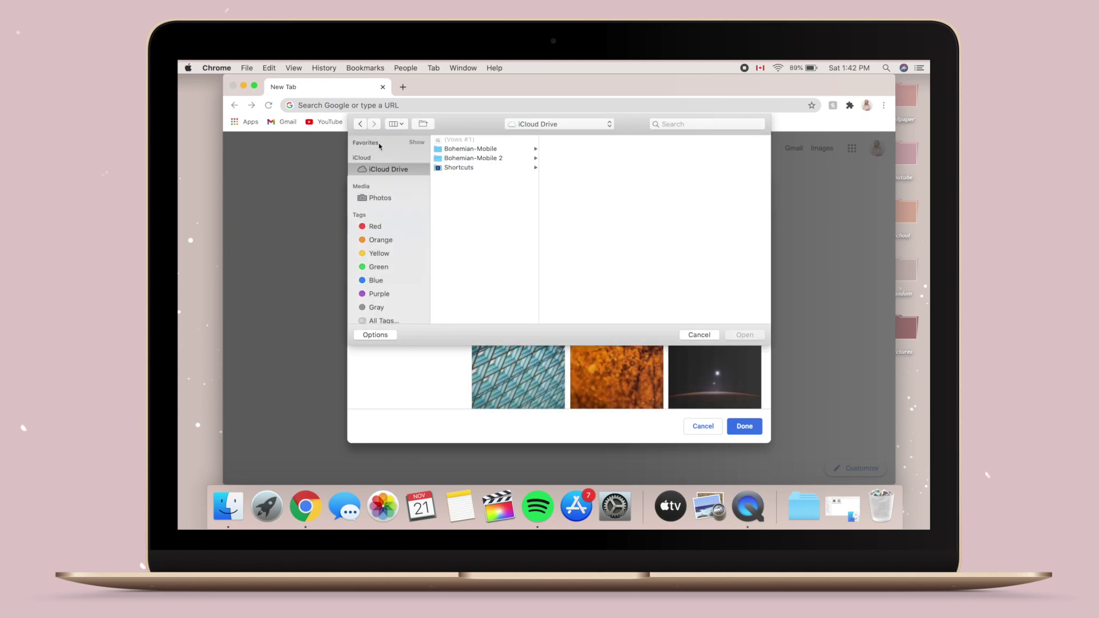
click(417, 142)
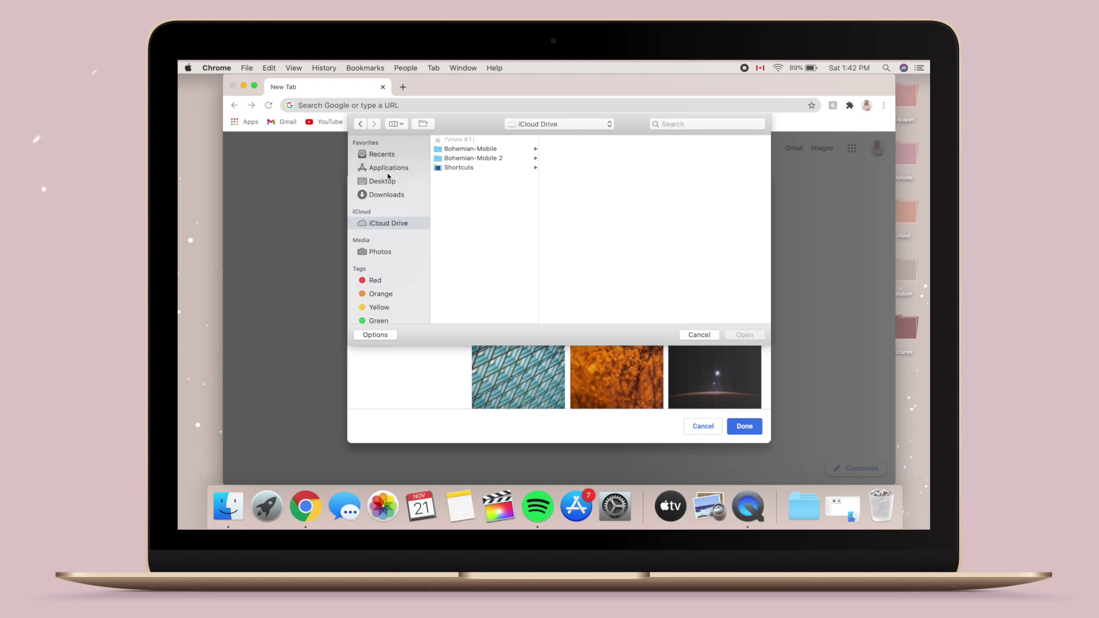
click(388, 178)
click(463, 141)
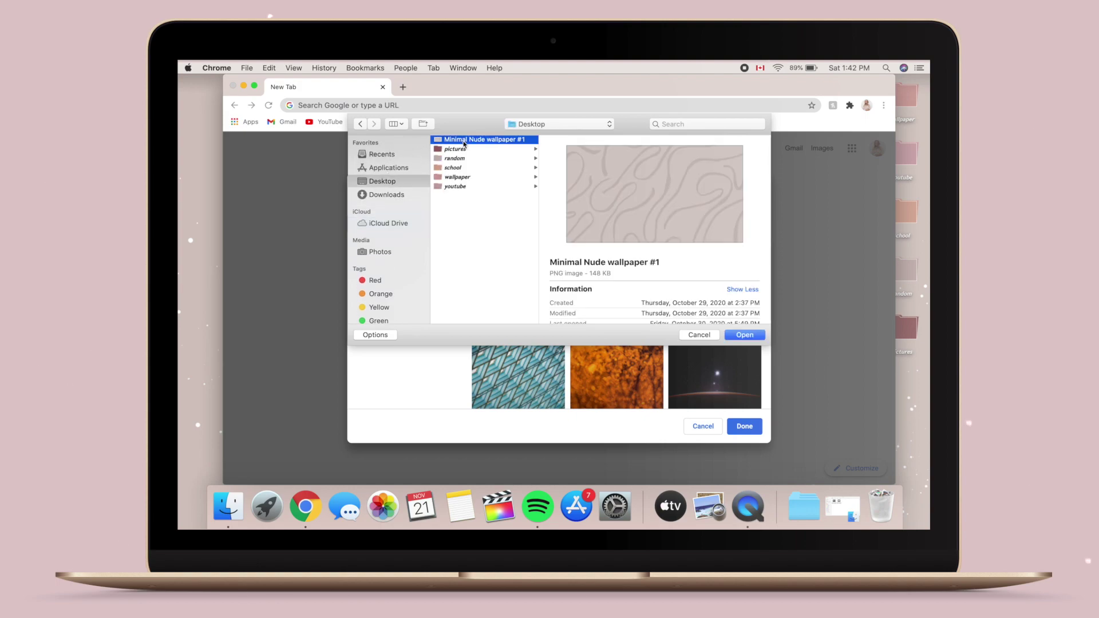
click(743, 336)
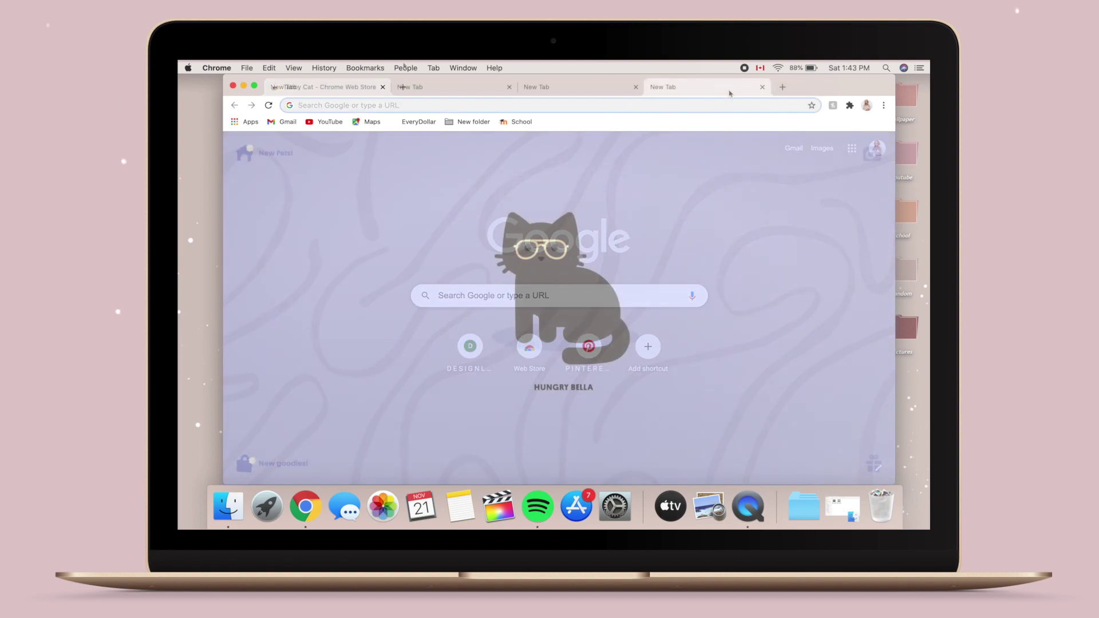
click(783, 86)
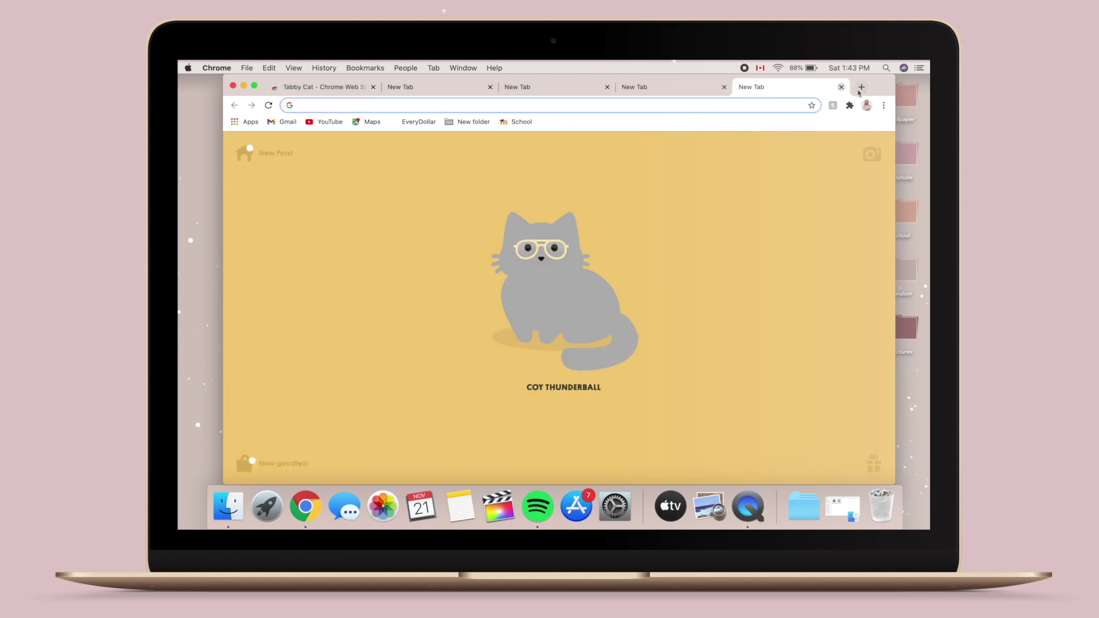
Step: Find 'tabby cat' in the Web Store and remove the existing Tabby Cat extension
click(862, 88)
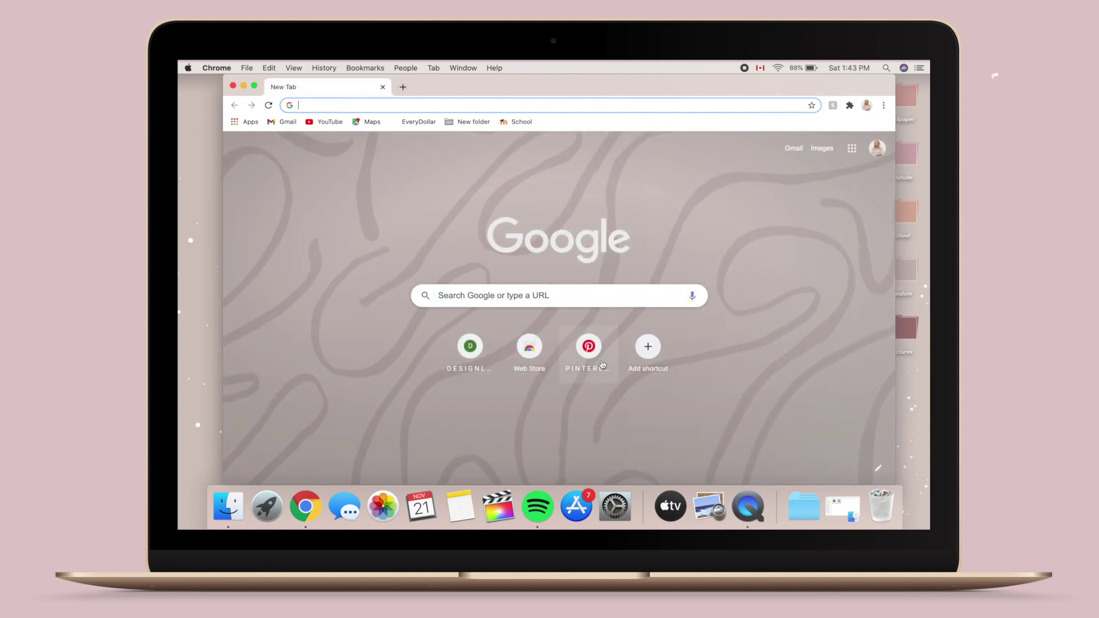
click(529, 364)
text(tabby cat)
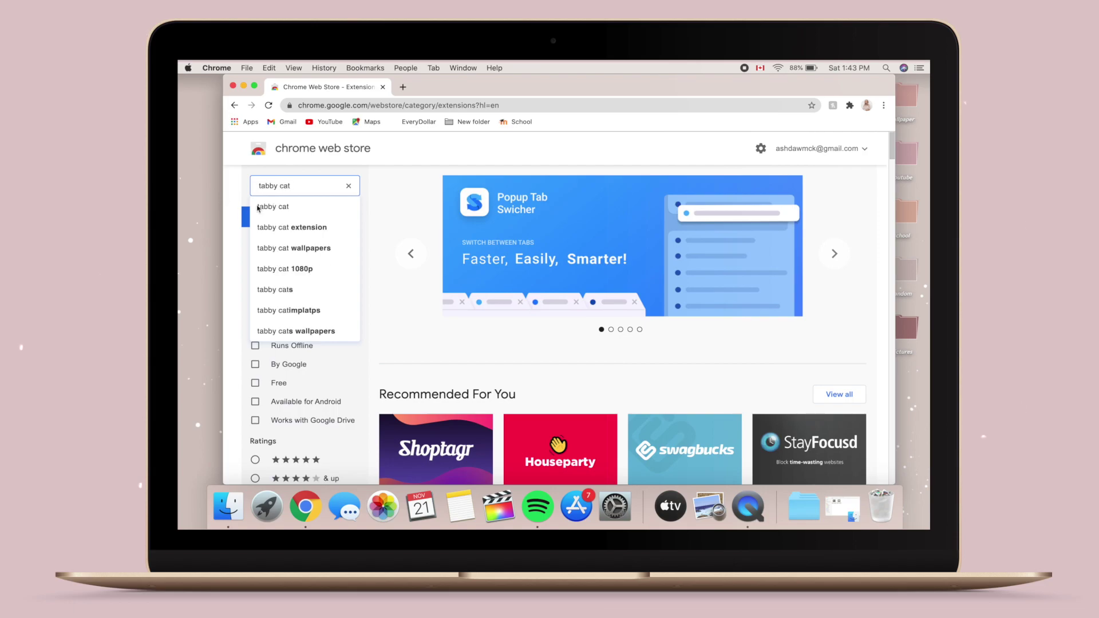
click(258, 208)
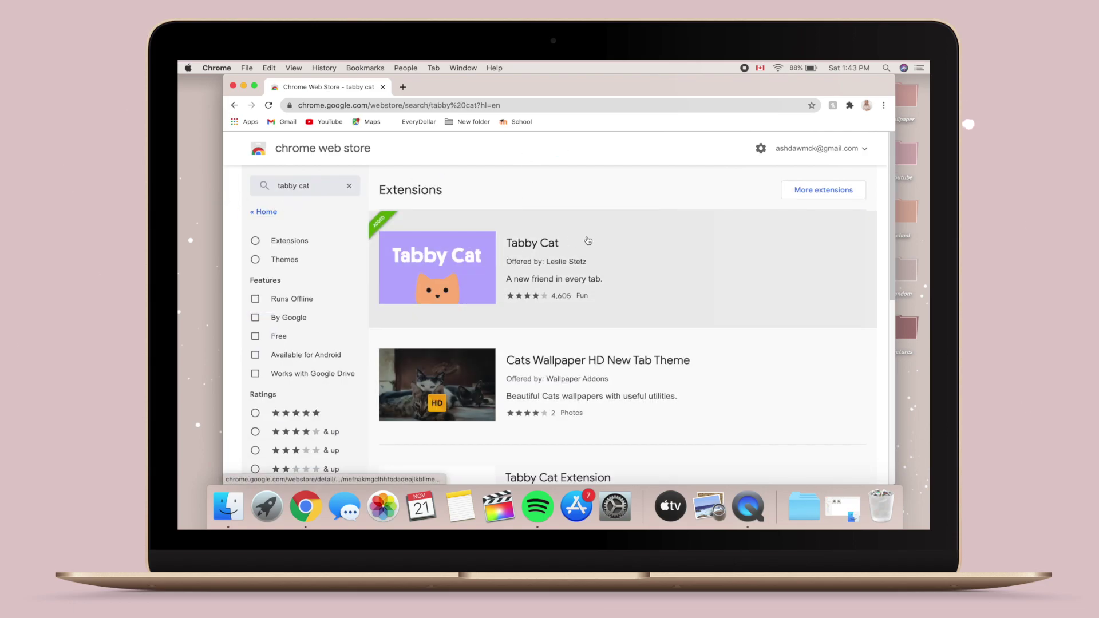
click(588, 241)
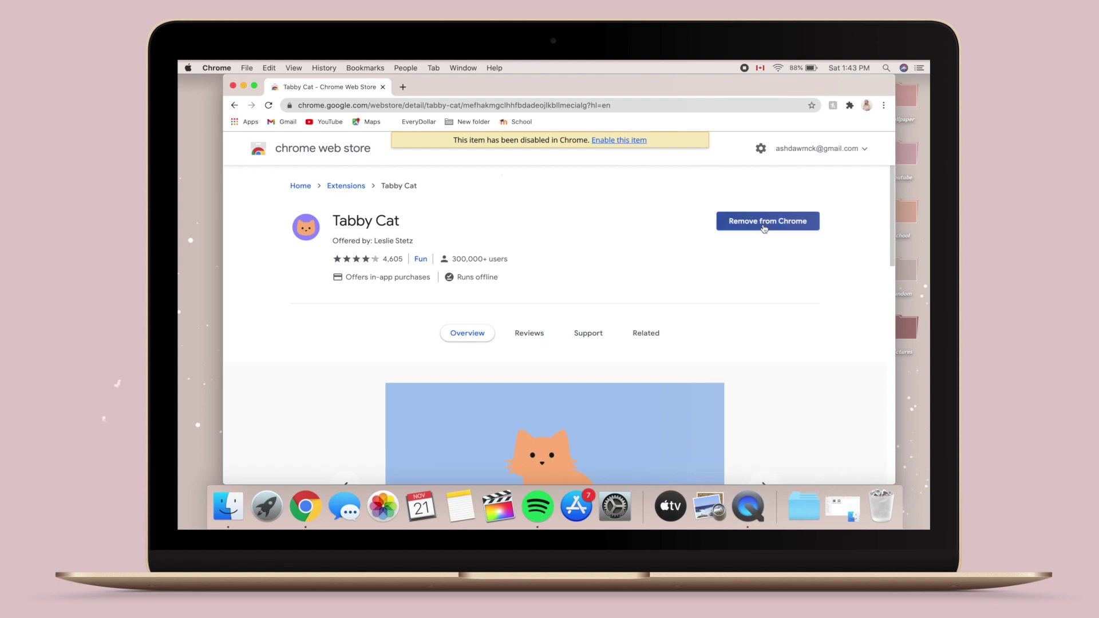
click(764, 223)
click(646, 175)
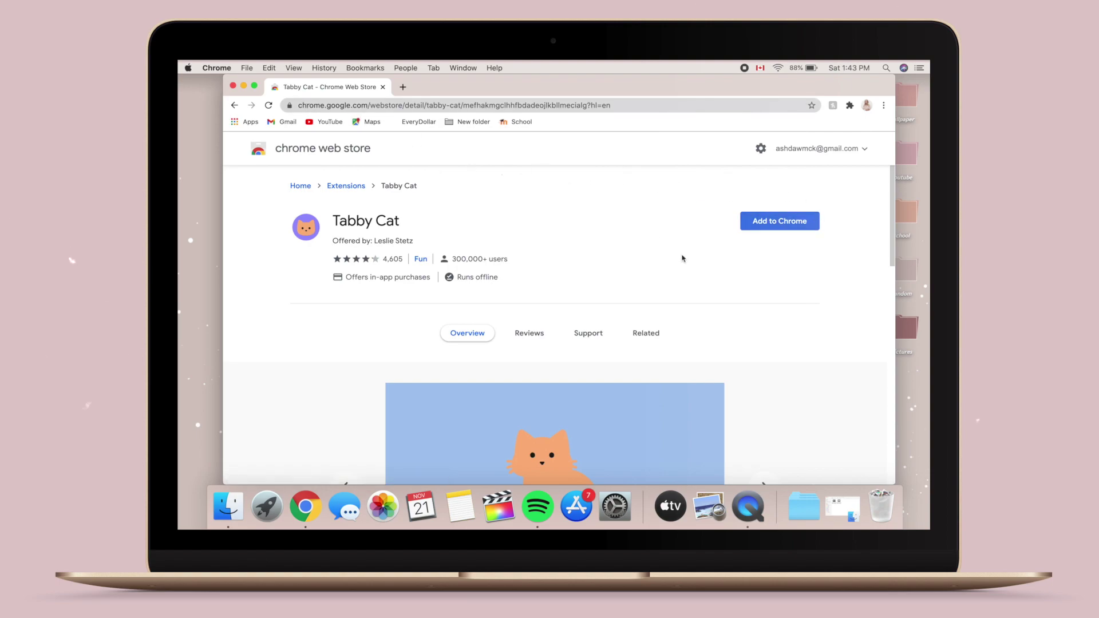
Step: Add Tabby Cat back to Chrome and open new tabs to see the cats
click(786, 225)
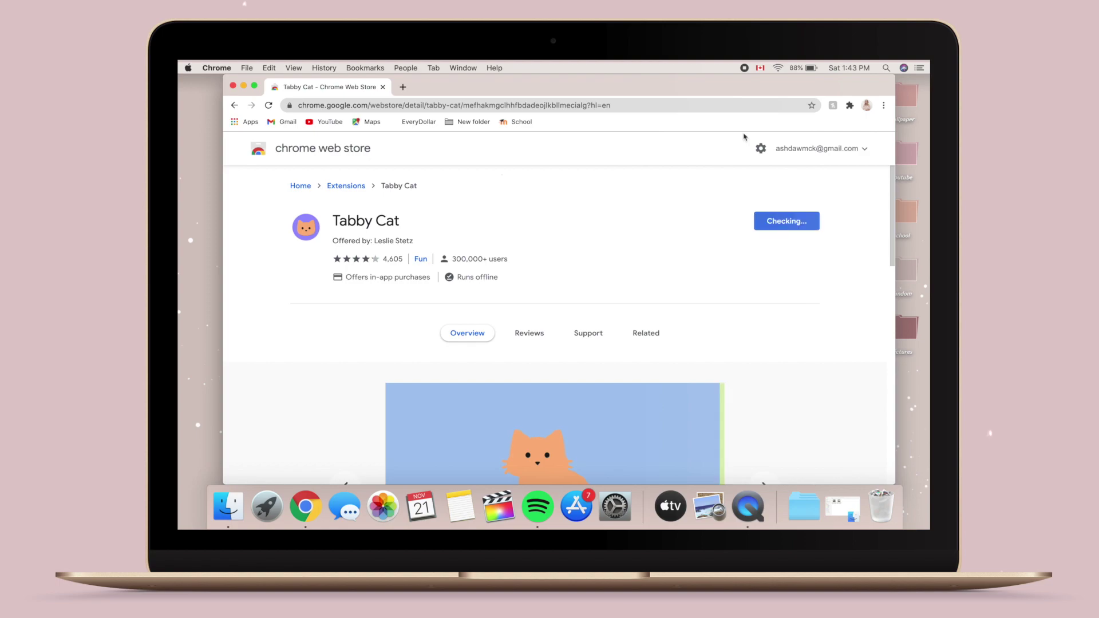
click(637, 192)
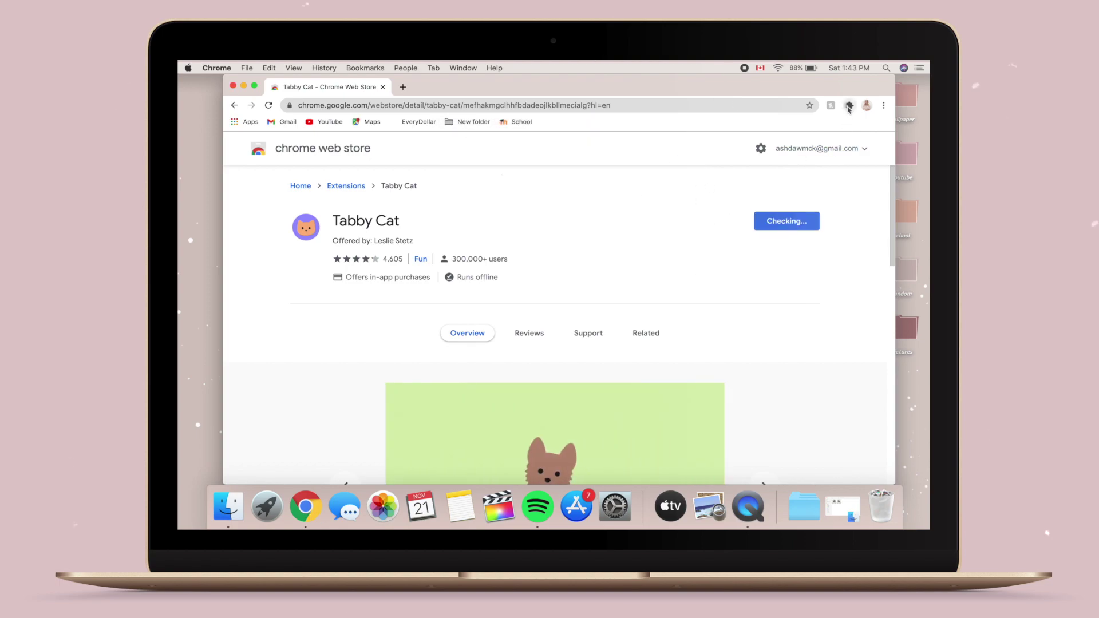
click(832, 121)
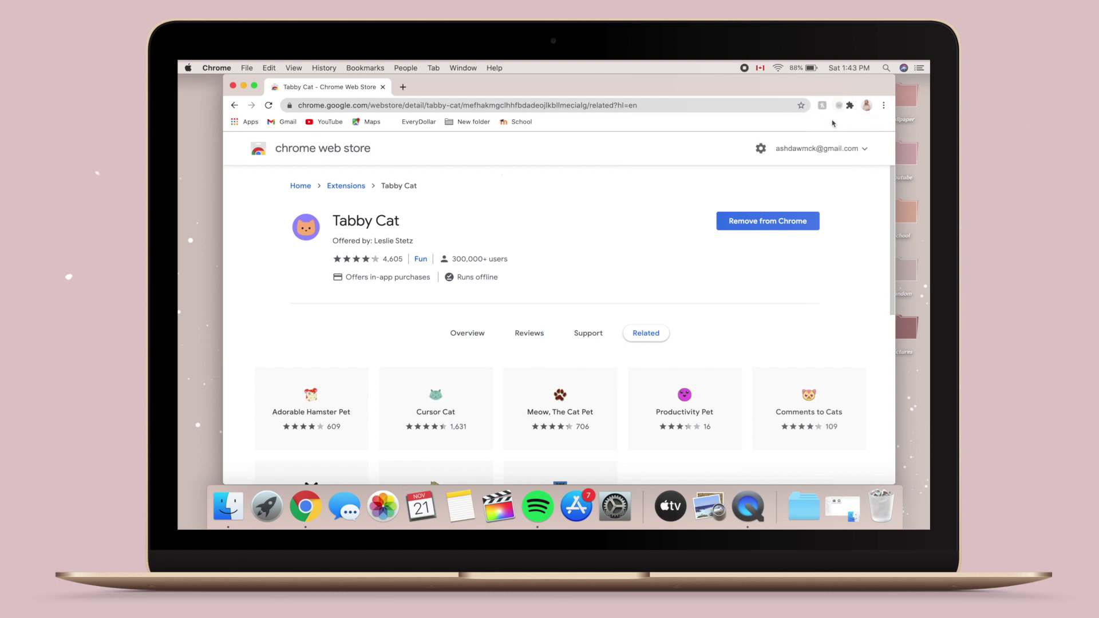
click(403, 87)
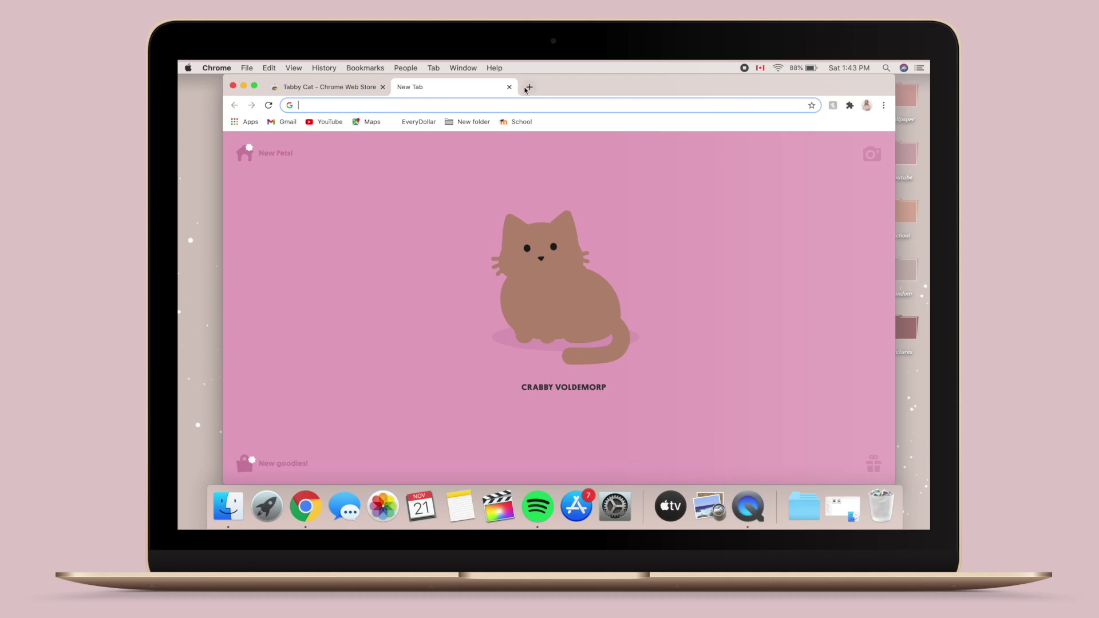
click(528, 87)
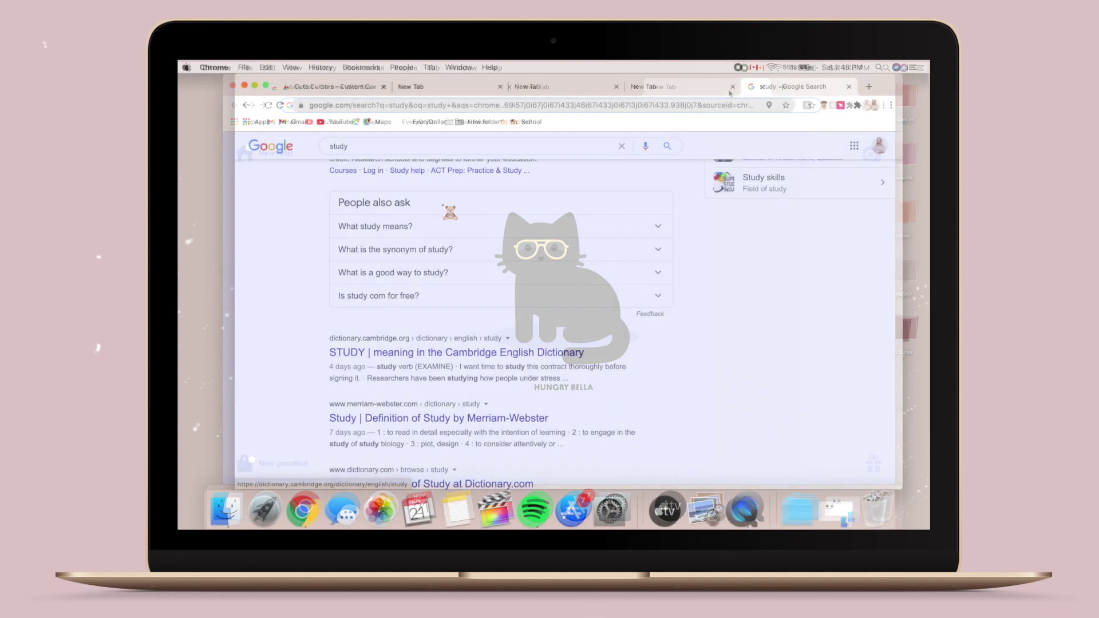
Step: Install the Cute Cursors extension from its Chrome Web Store page
scroll(455, 184, up, 2)
scroll(455, 183, up, 2)
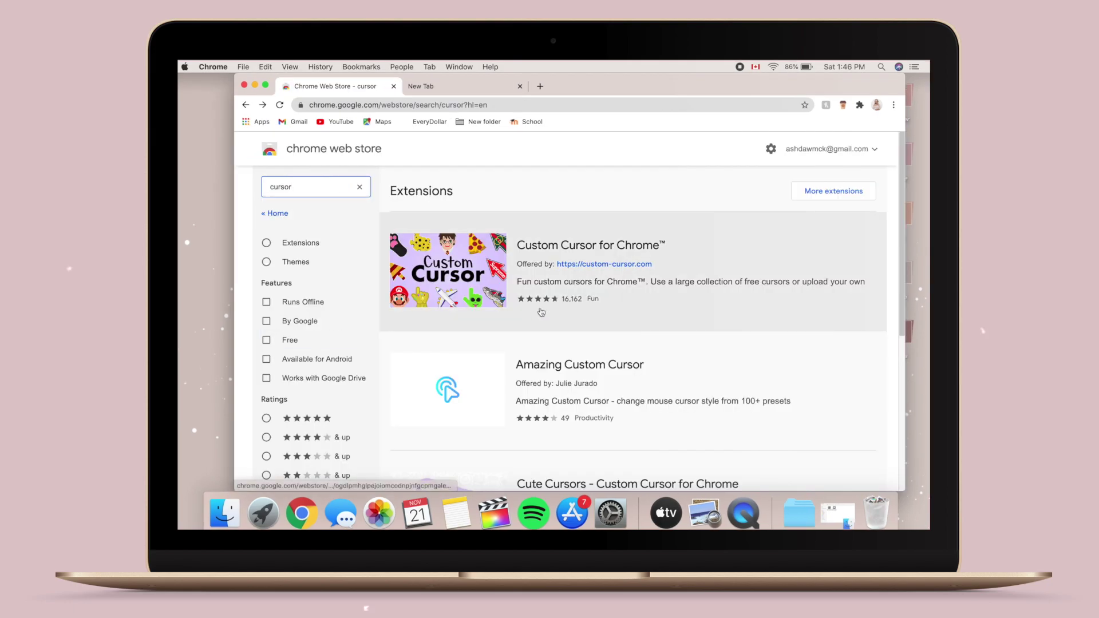
scroll(546, 303, down, 4)
click(551, 293)
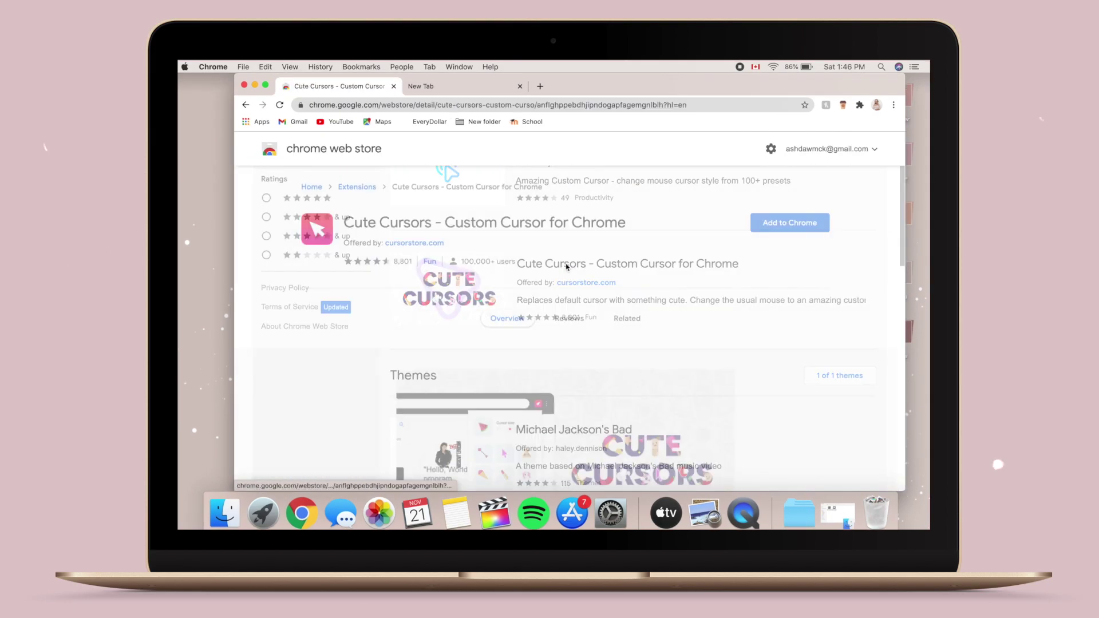
click(797, 223)
click(648, 195)
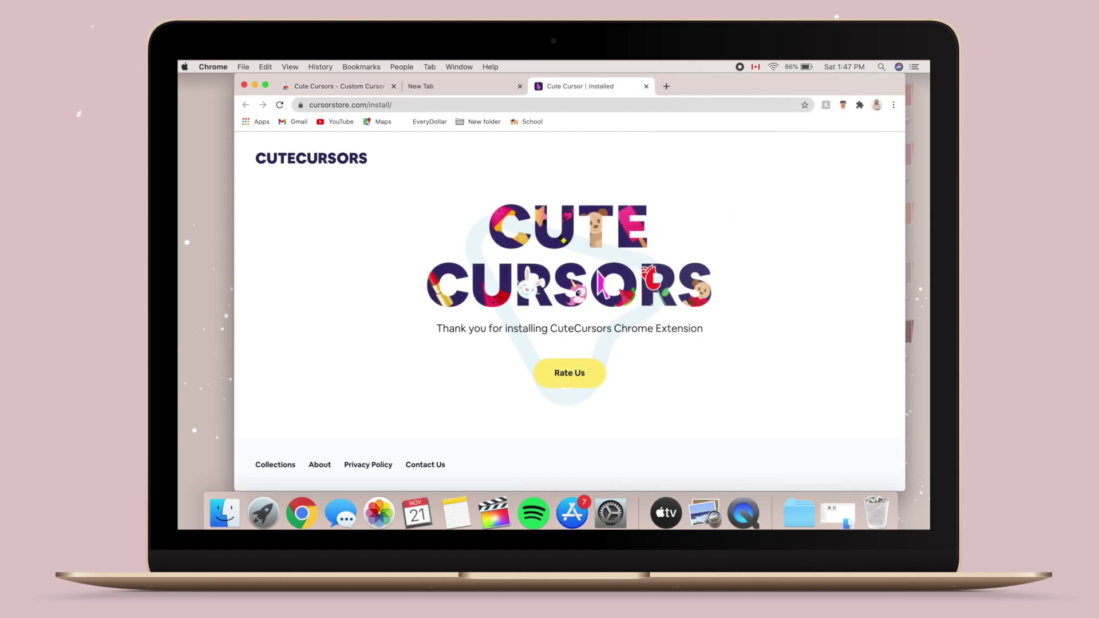
Step: On a new tab, pin Cute Cursors to the toolbar and open its cursor choices
click(667, 86)
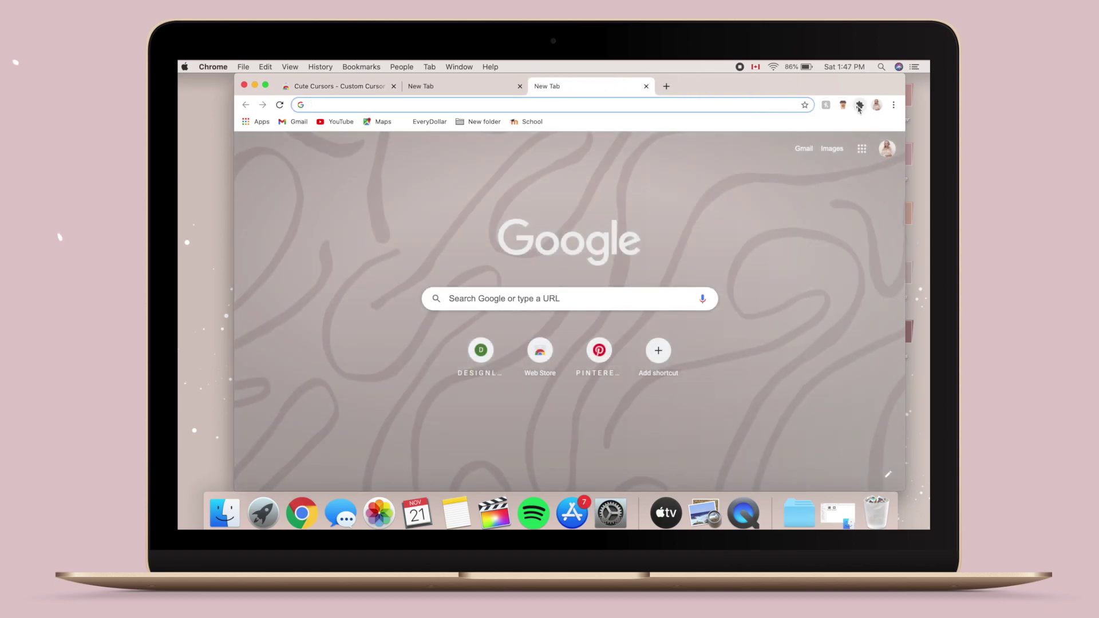
click(859, 106)
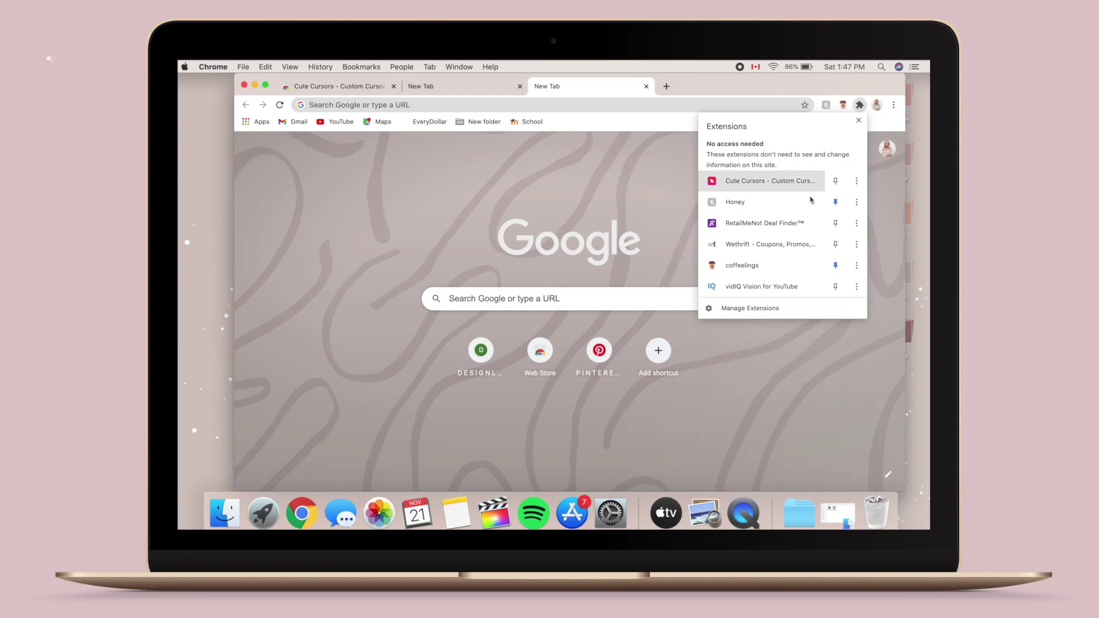
click(835, 181)
click(843, 105)
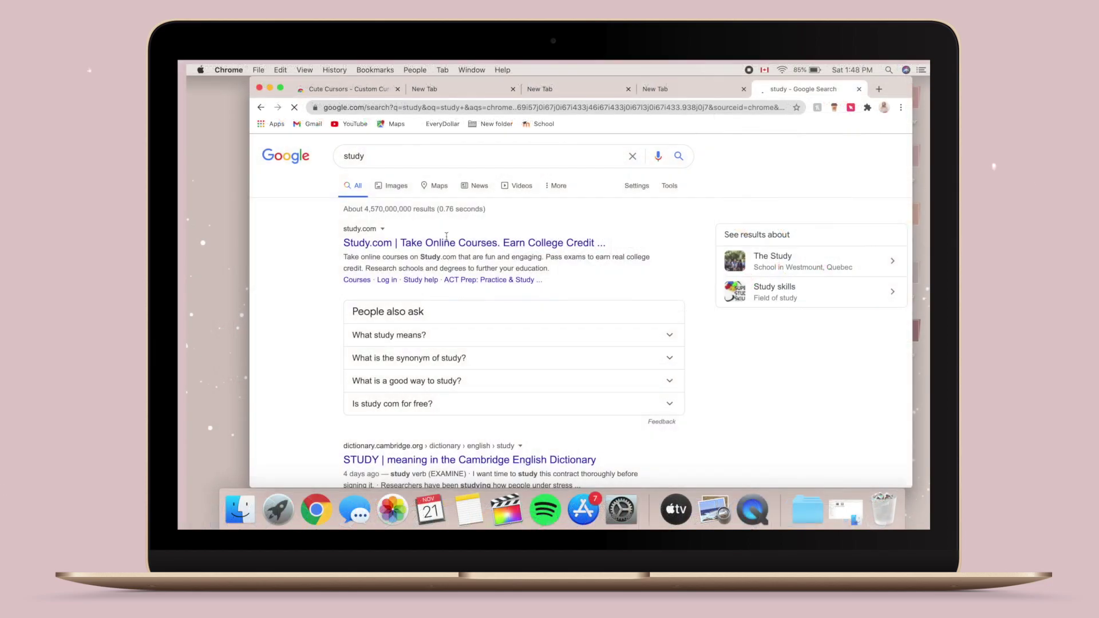
scroll(326, 365, down, 3)
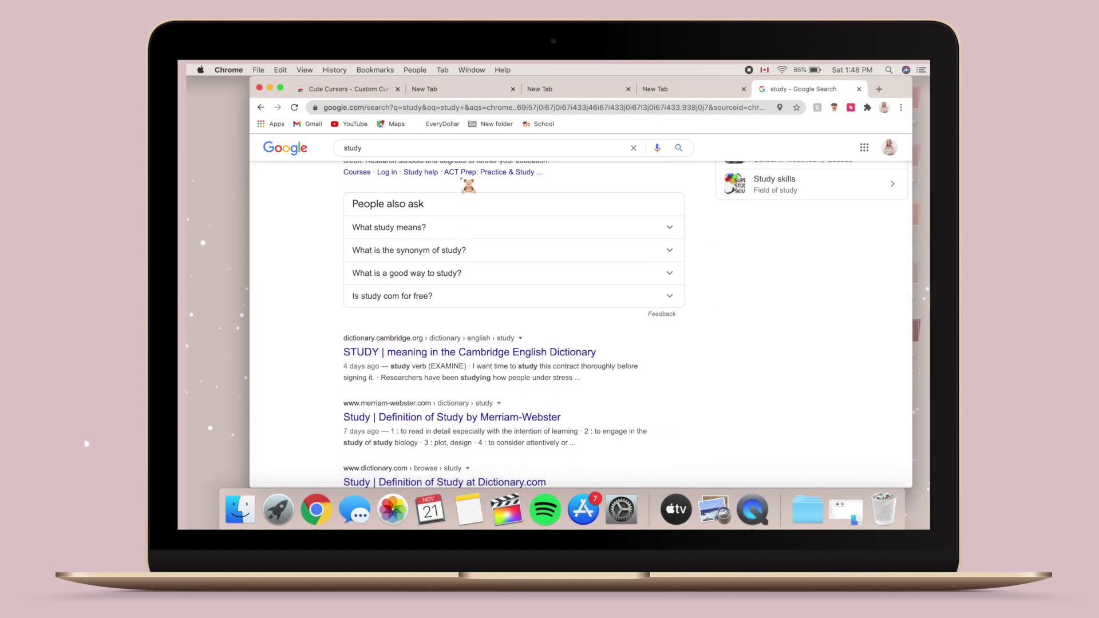
scroll(426, 292, up, 3)
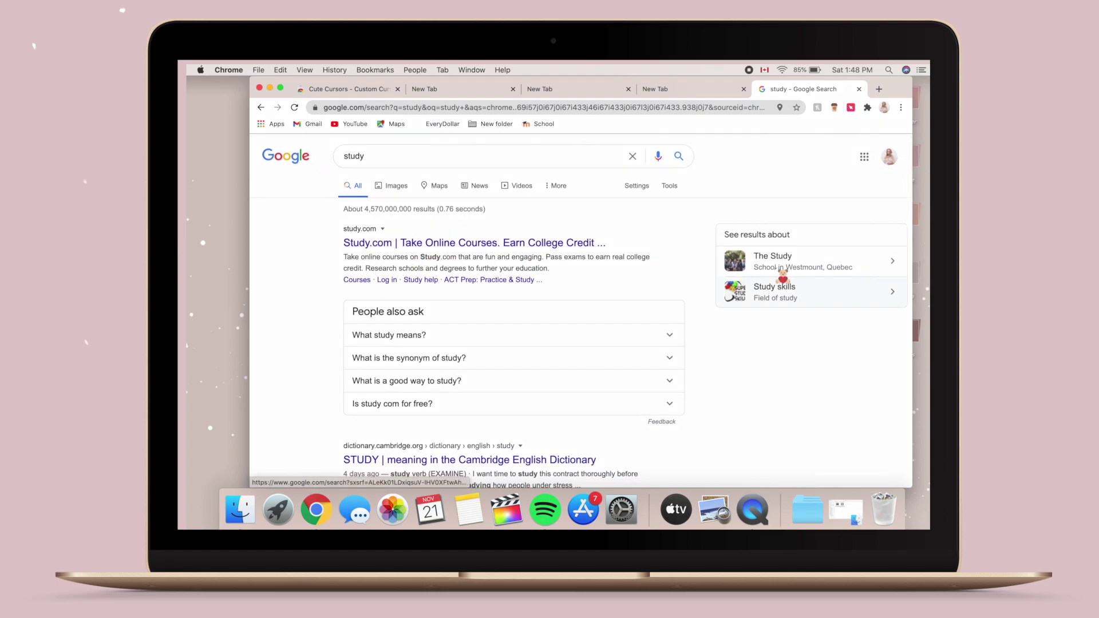